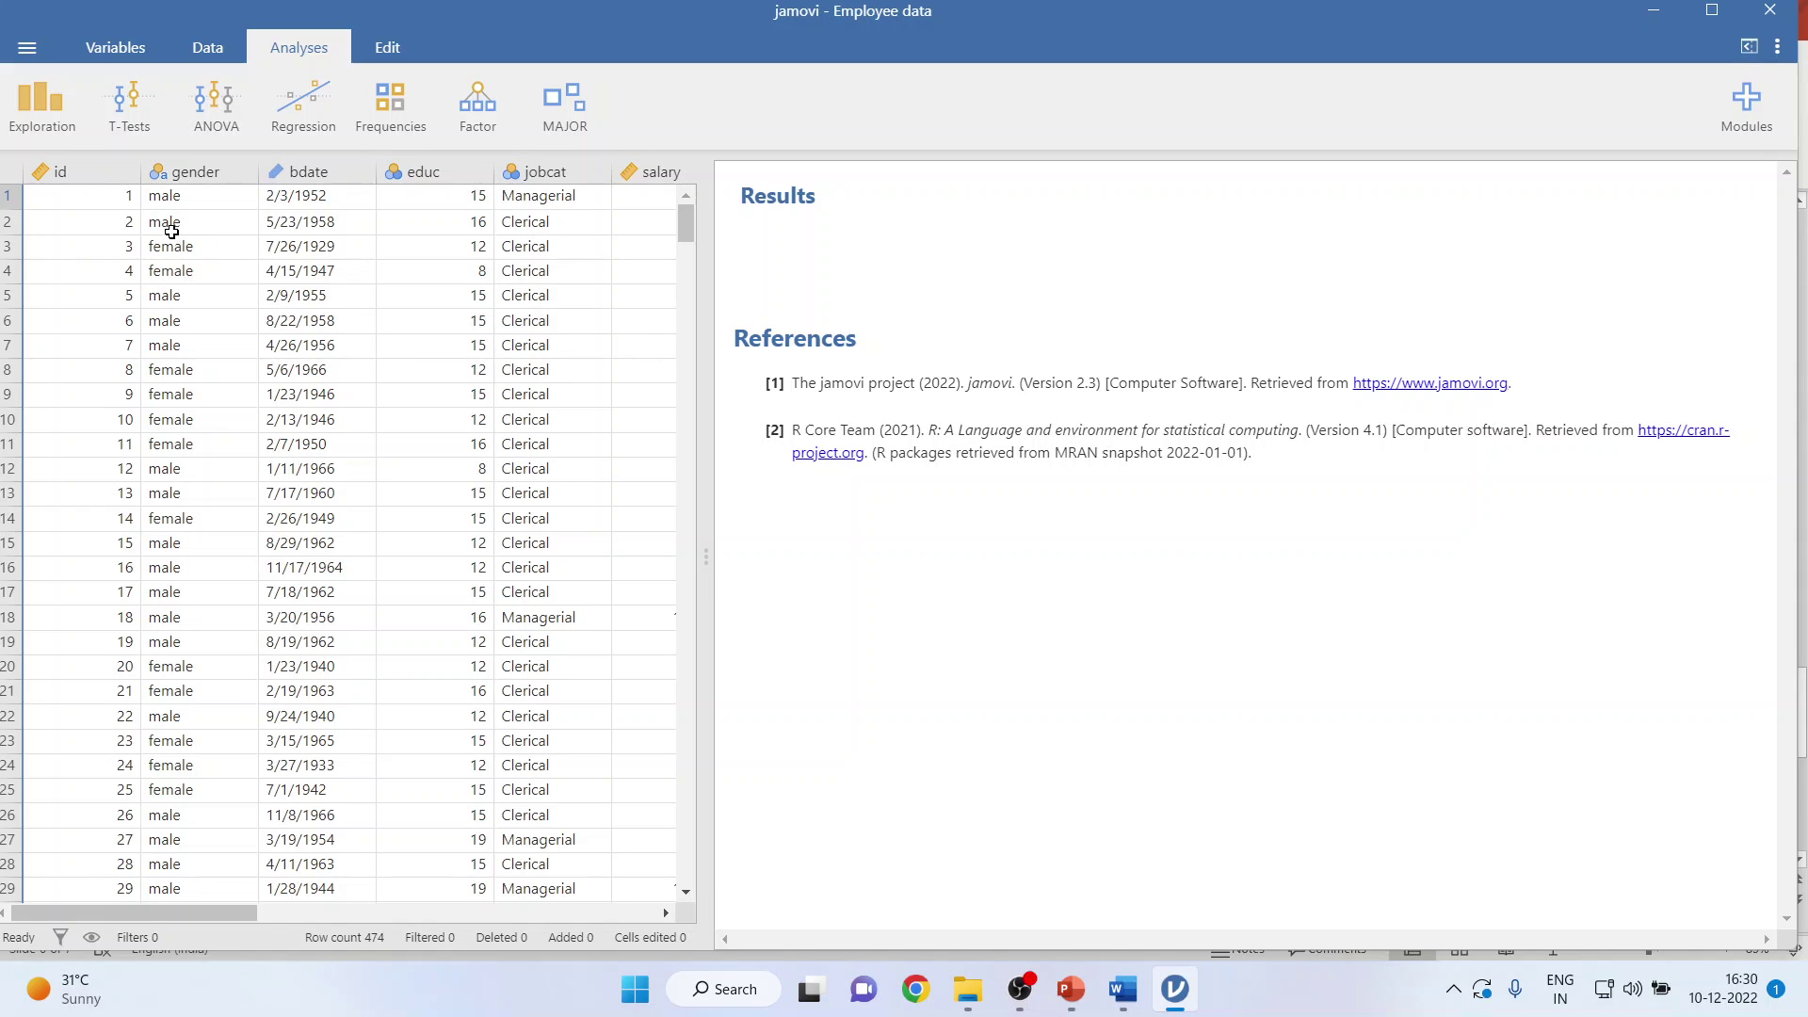
# Inspect the gender, bdate, educ and jobcat columns of the Employee data.
pyautogui.click(192, 175)
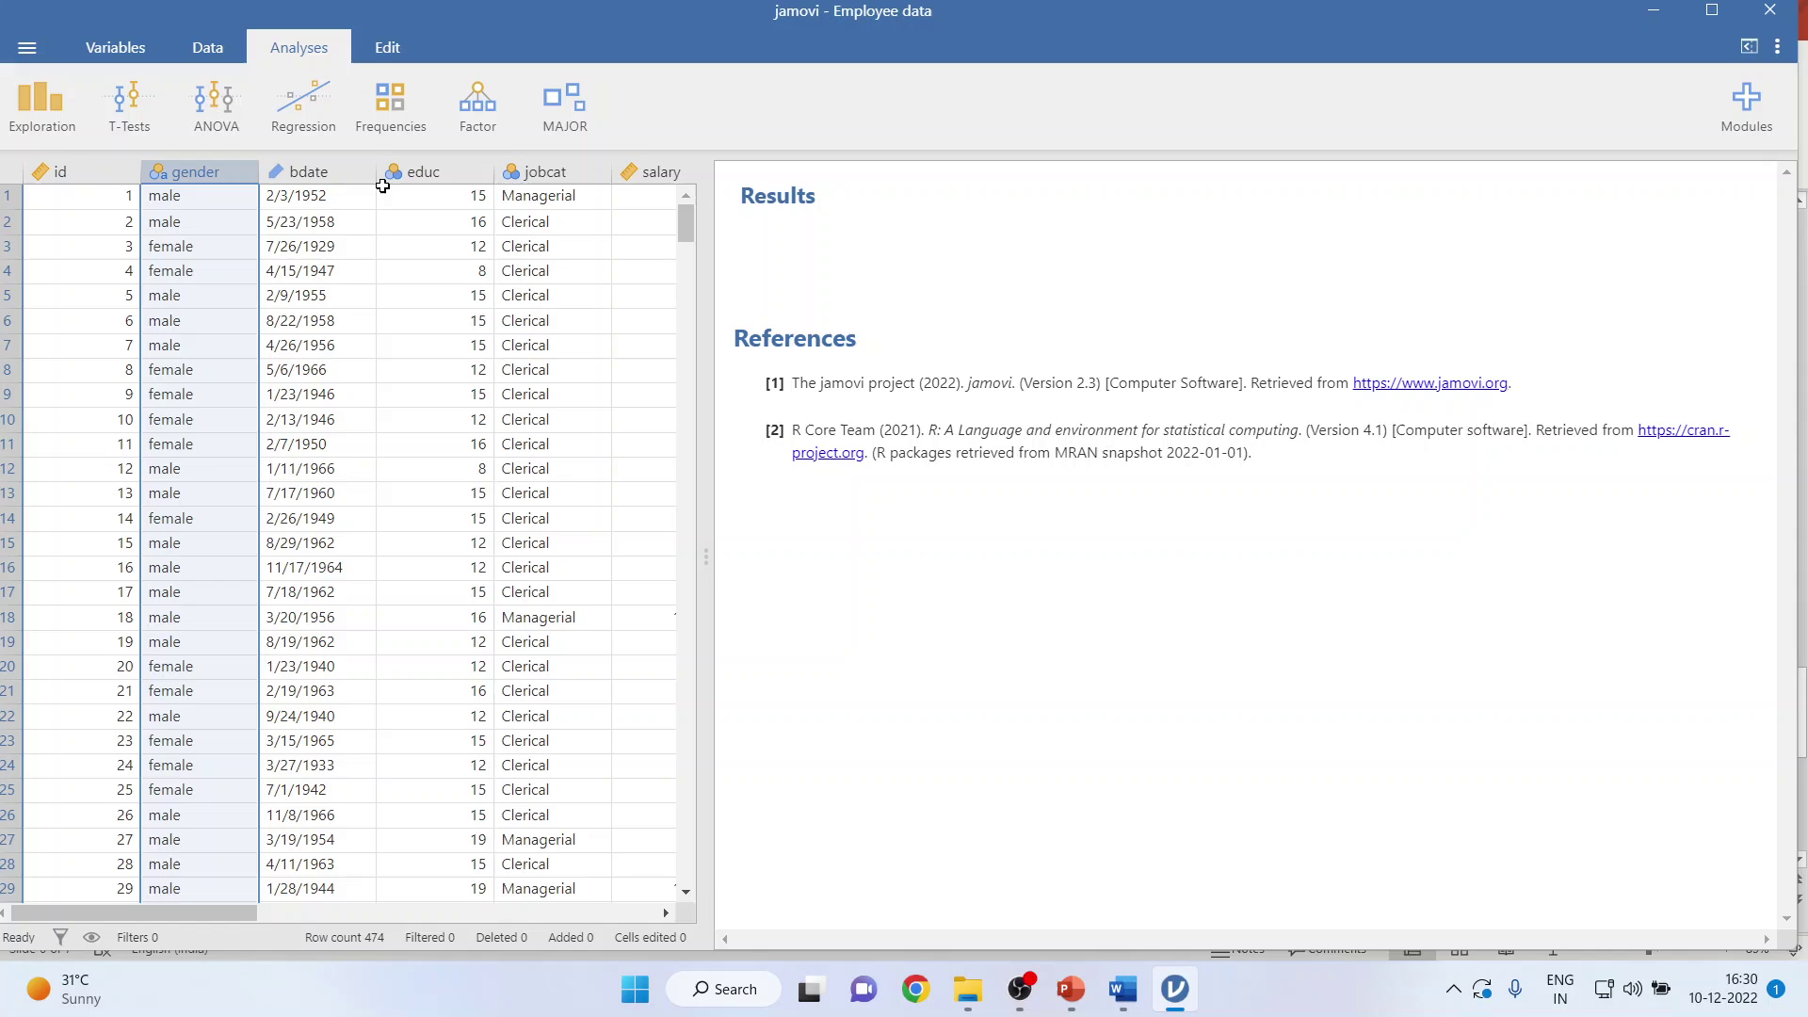
pyautogui.click(303, 173)
pyautogui.click(413, 170)
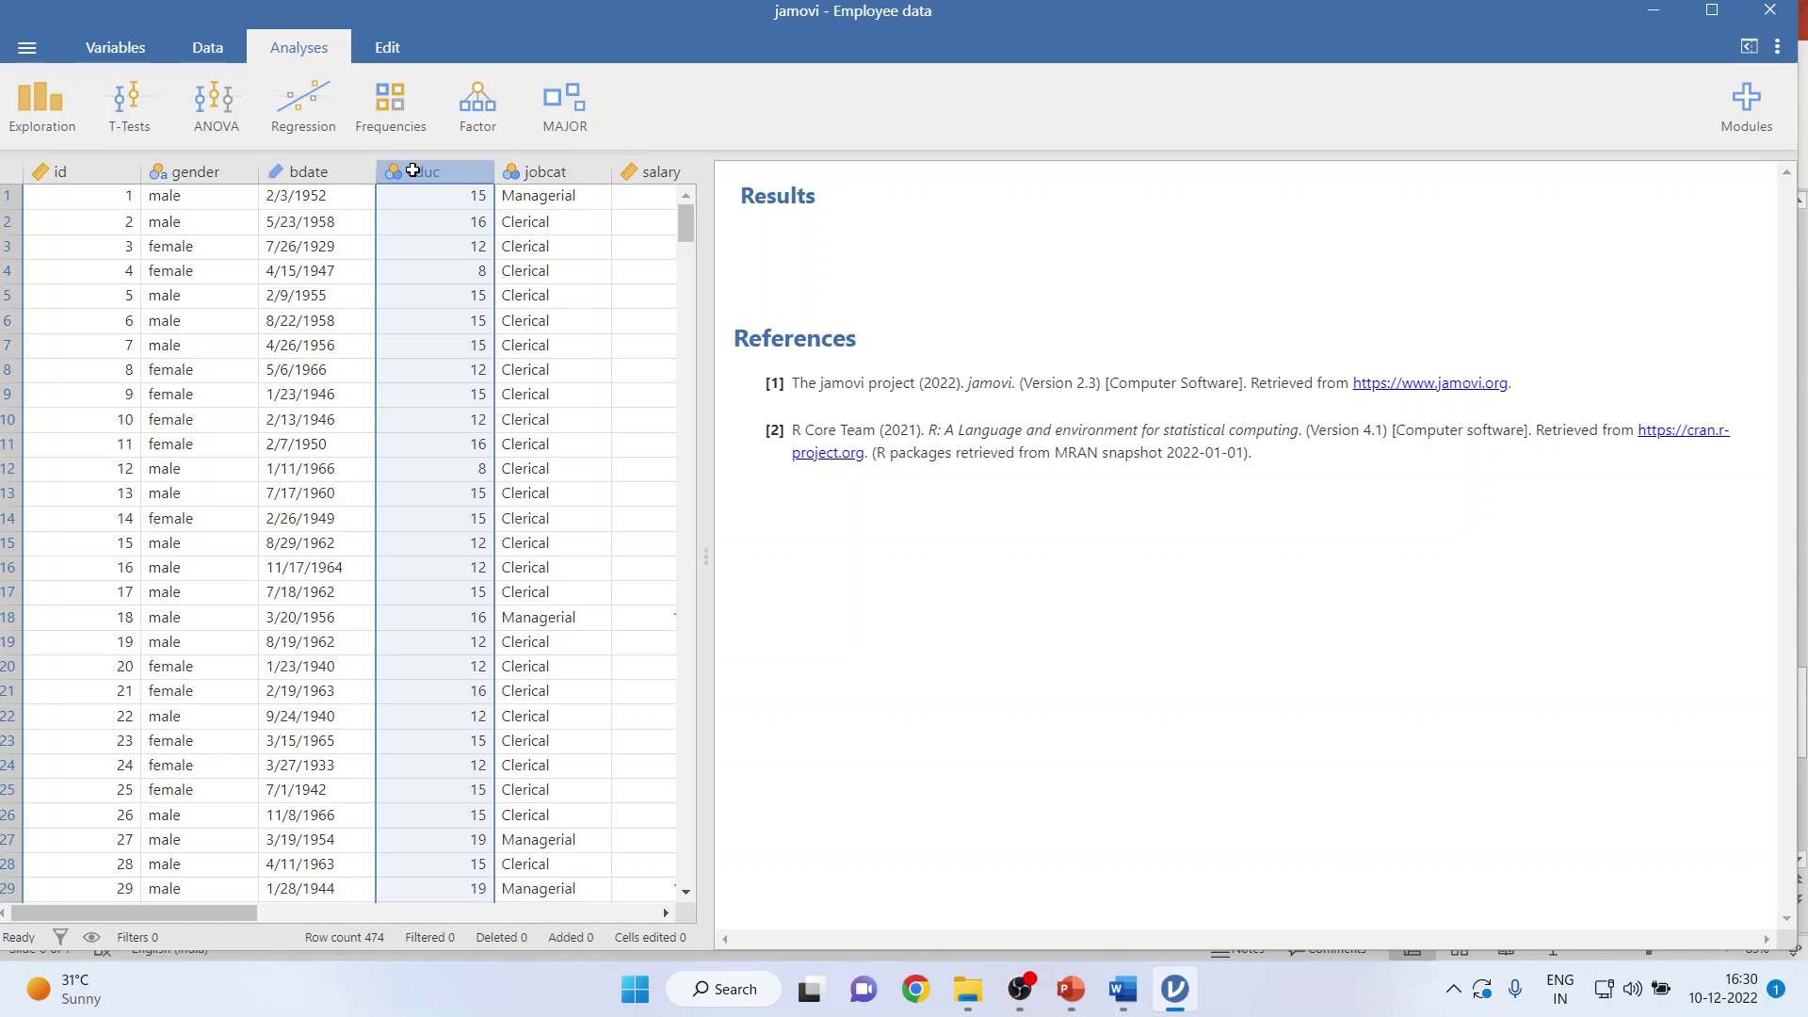
pyautogui.click(427, 267)
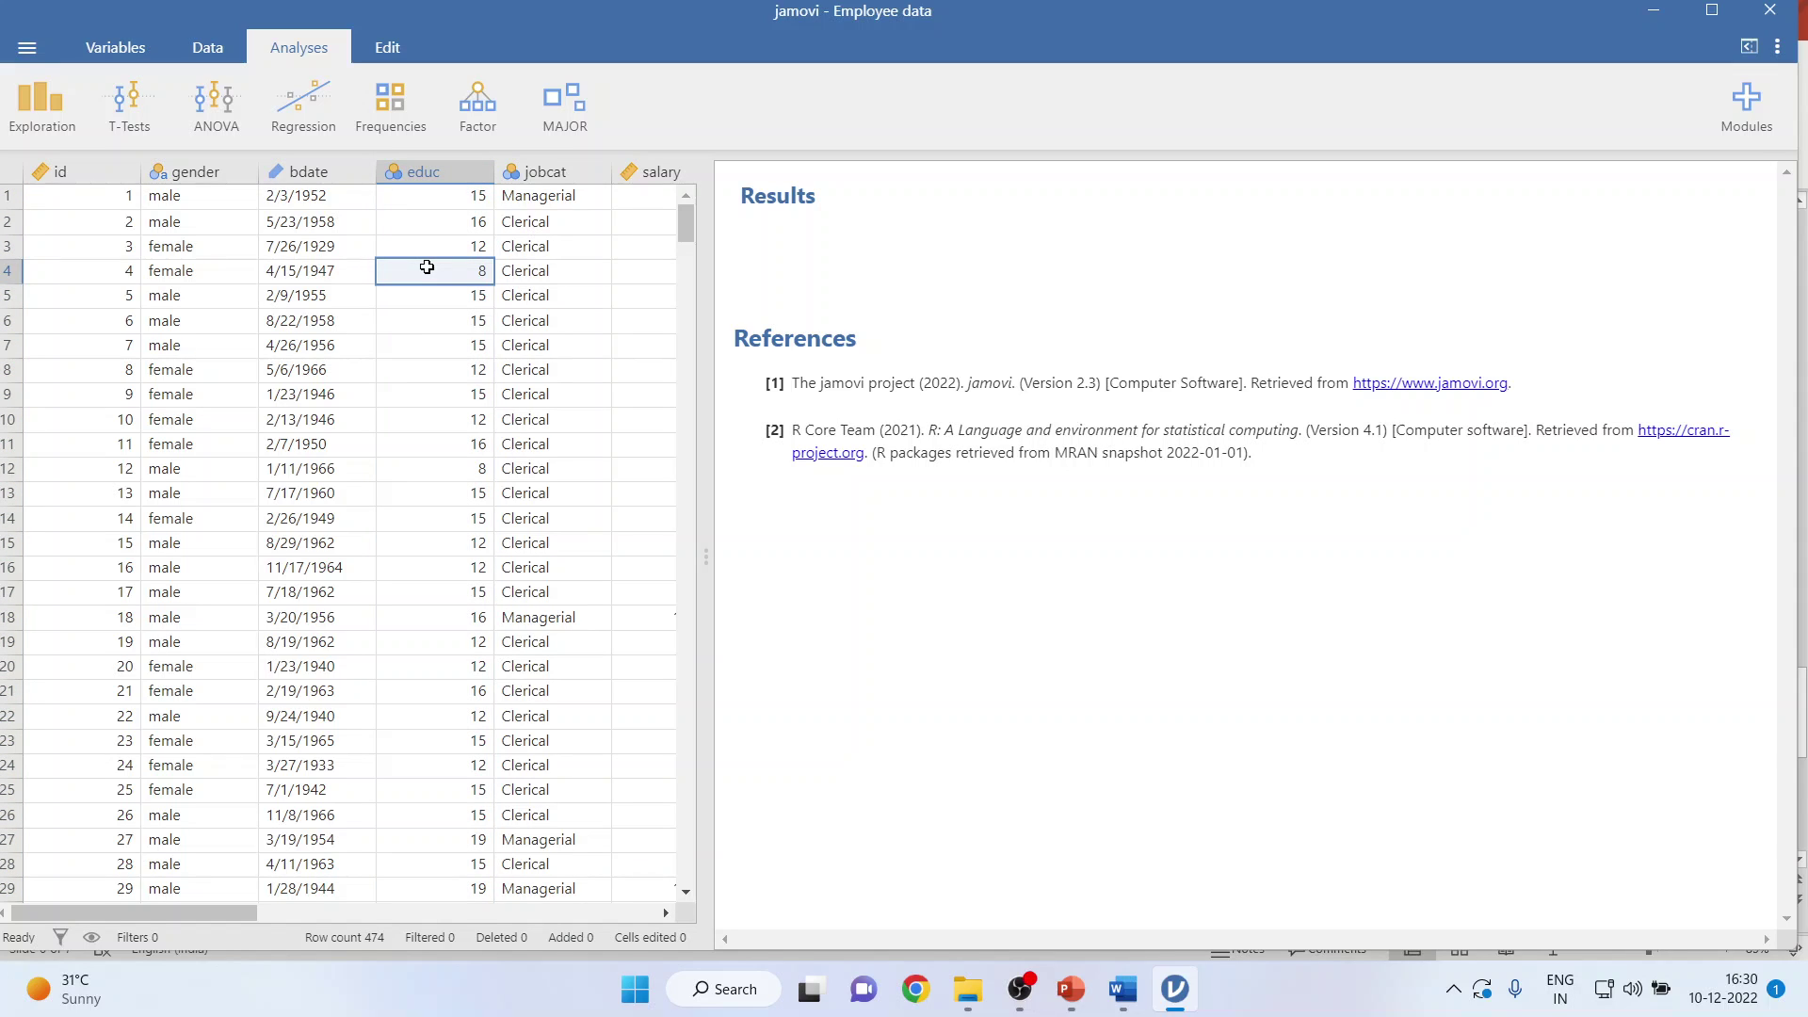
pyautogui.click(561, 173)
# Scroll right to inspect the salary, salbegin, jobtime, prevexp and minority columns.
pyautogui.moveTo(216, 914); pyautogui.dragTo(343, 913)
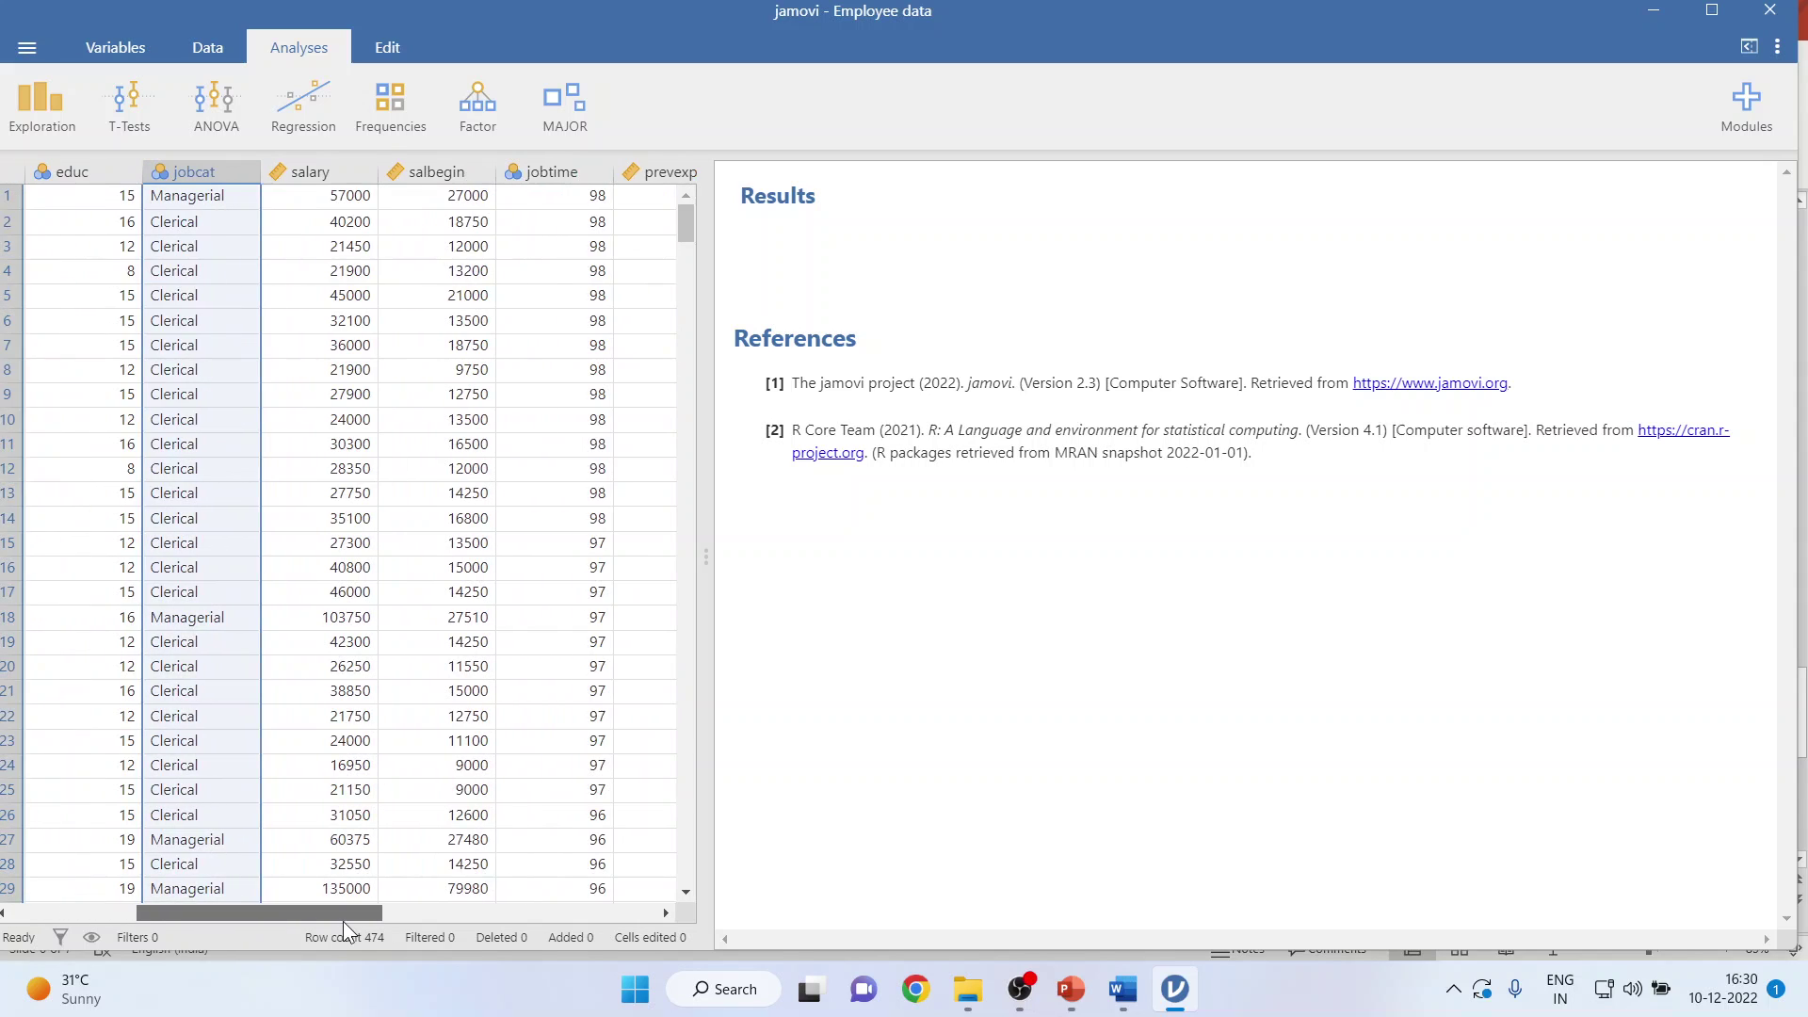
pyautogui.click(341, 173)
pyautogui.click(423, 175)
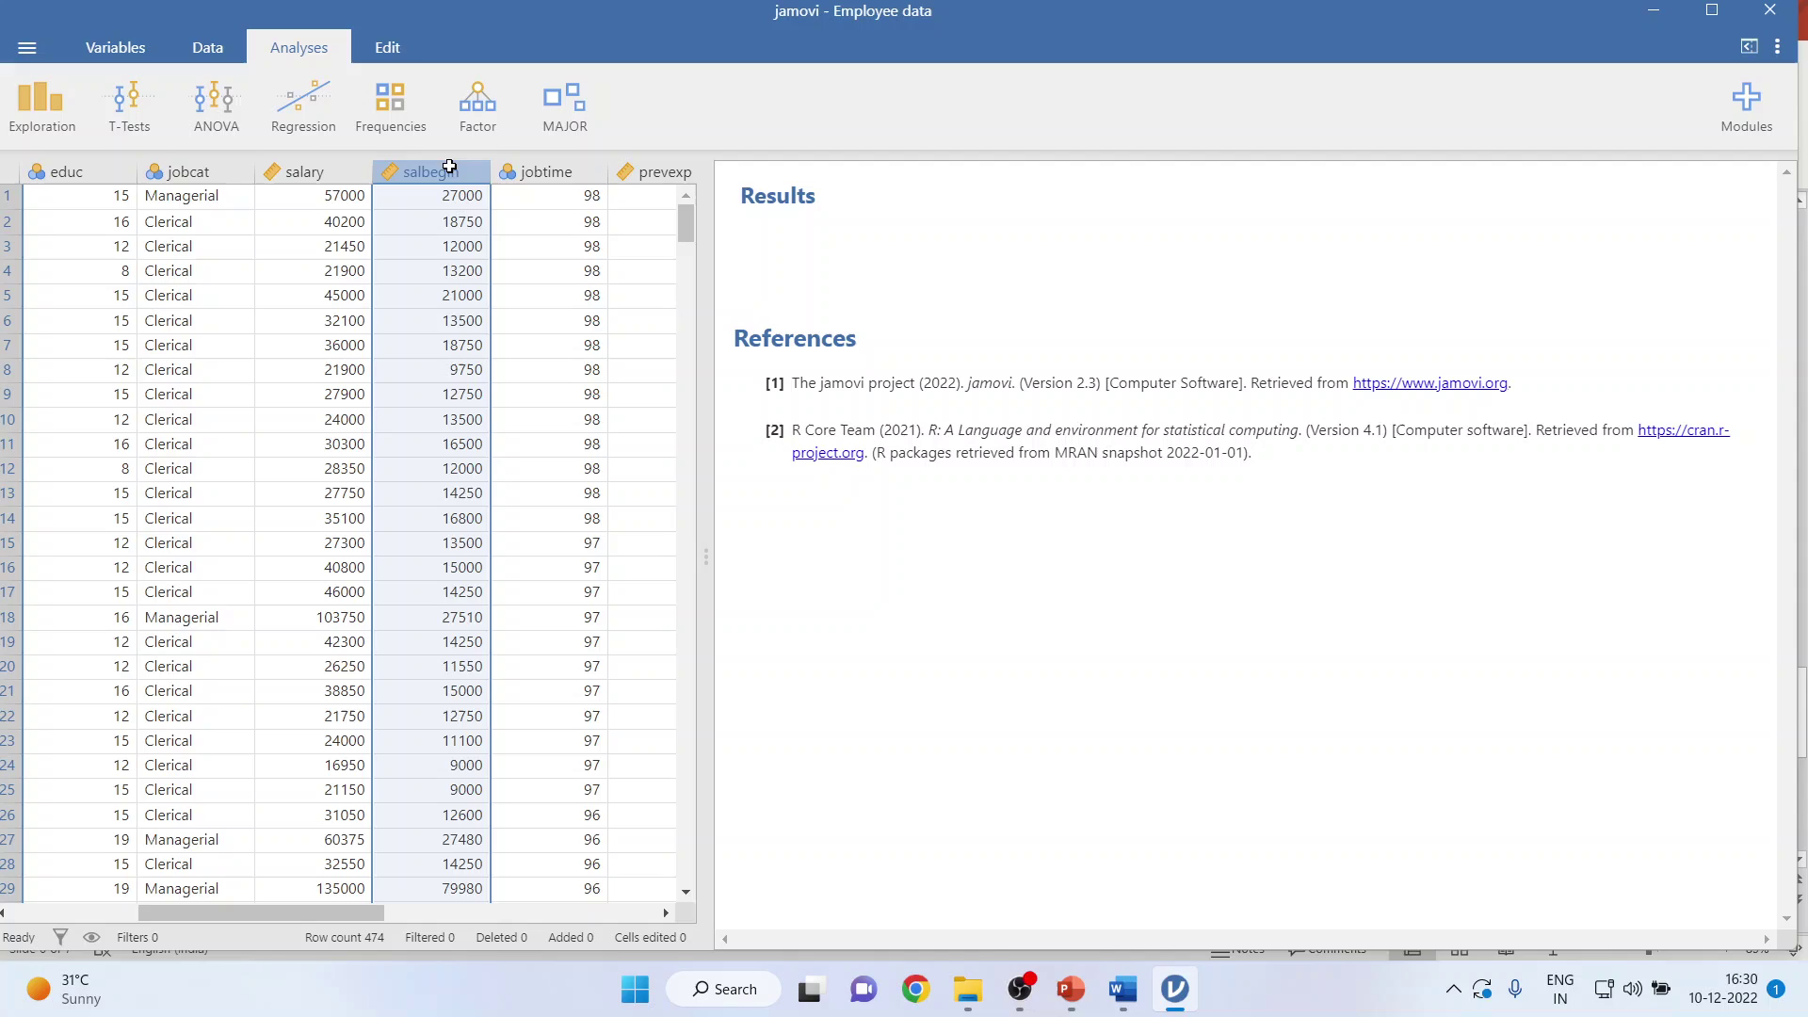
pyautogui.click(526, 166)
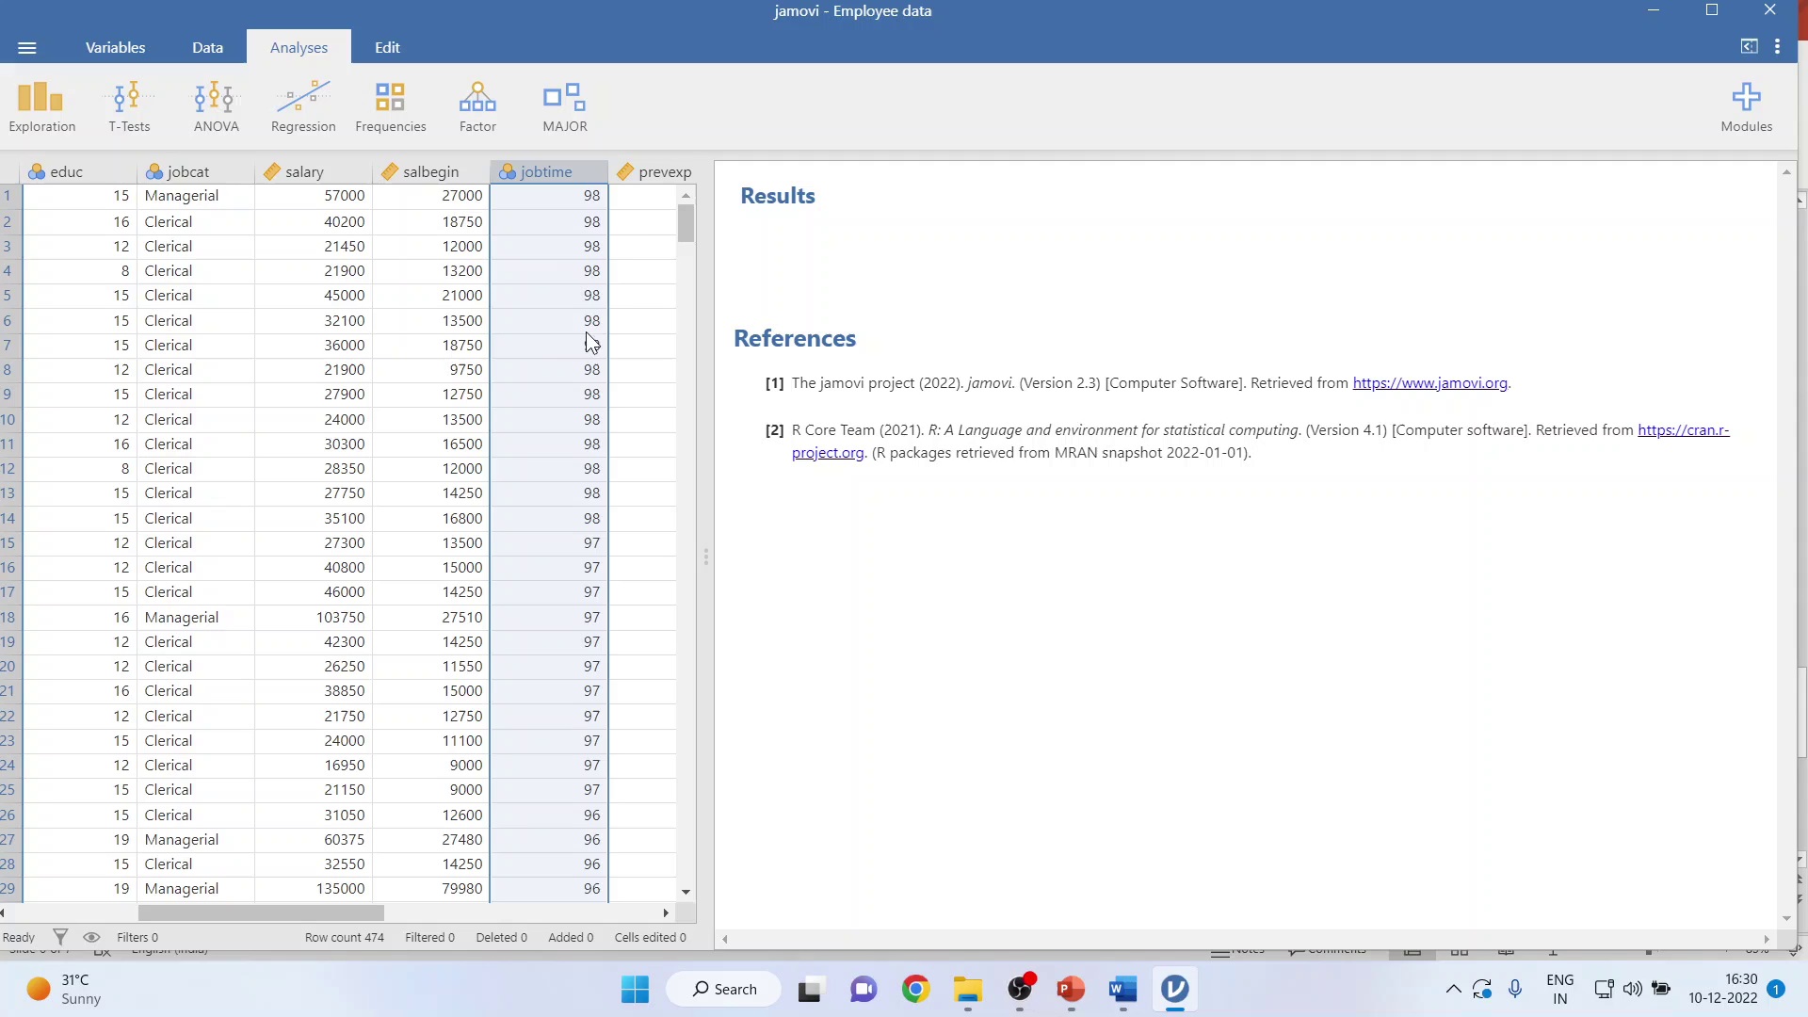
pyautogui.click(655, 175)
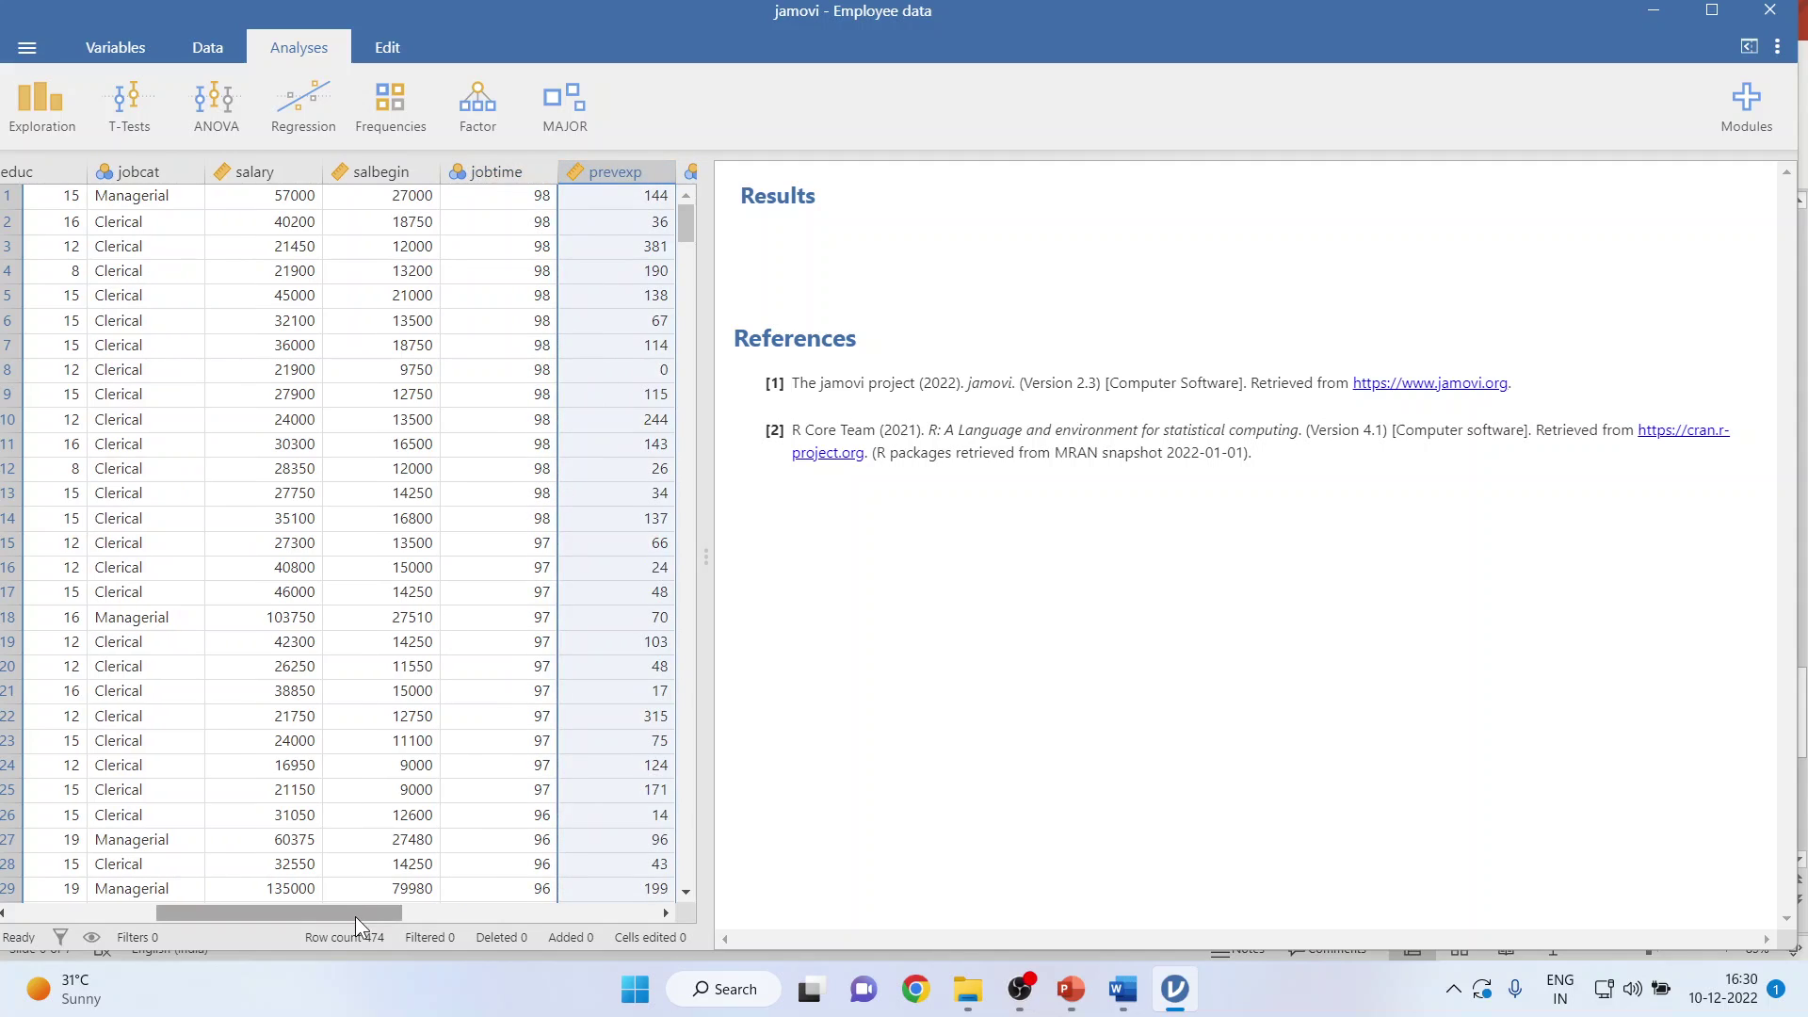
pyautogui.moveTo(354, 918); pyautogui.dragTo(421, 918)
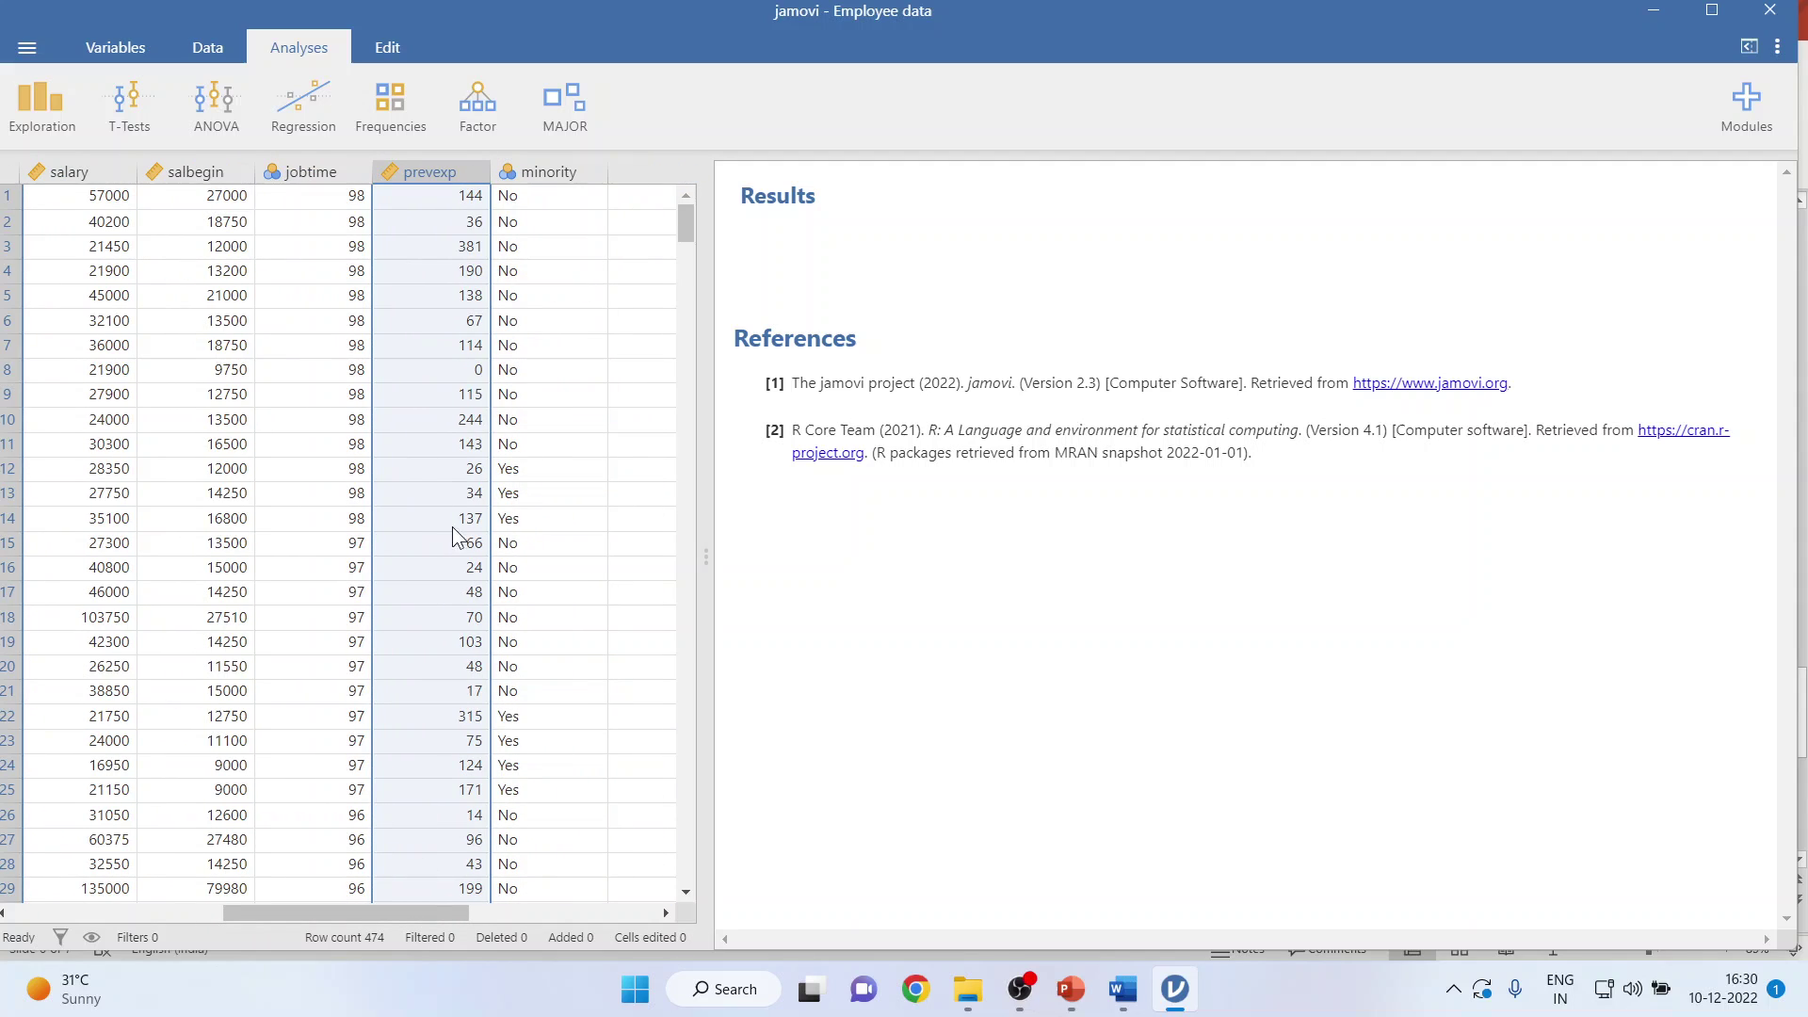
pyautogui.click(555, 175)
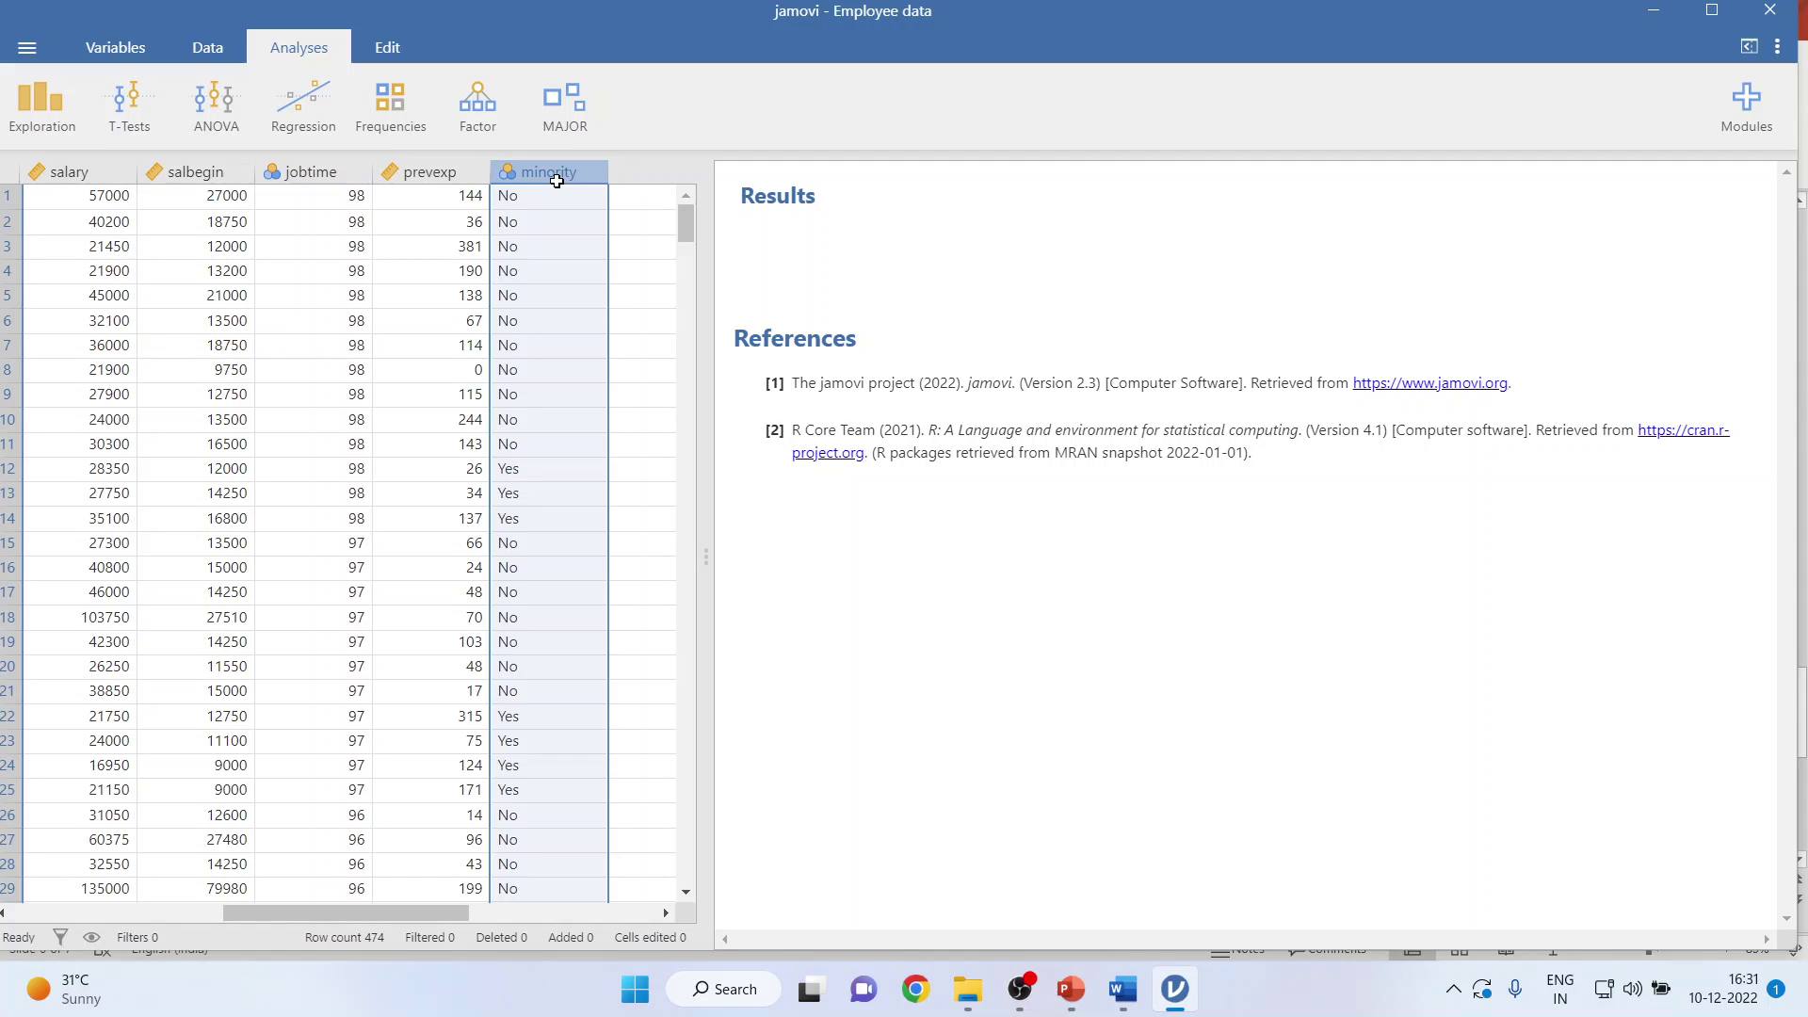
# Start a Linear Regression with salary as the dependent variable.
pyautogui.click(318, 125)
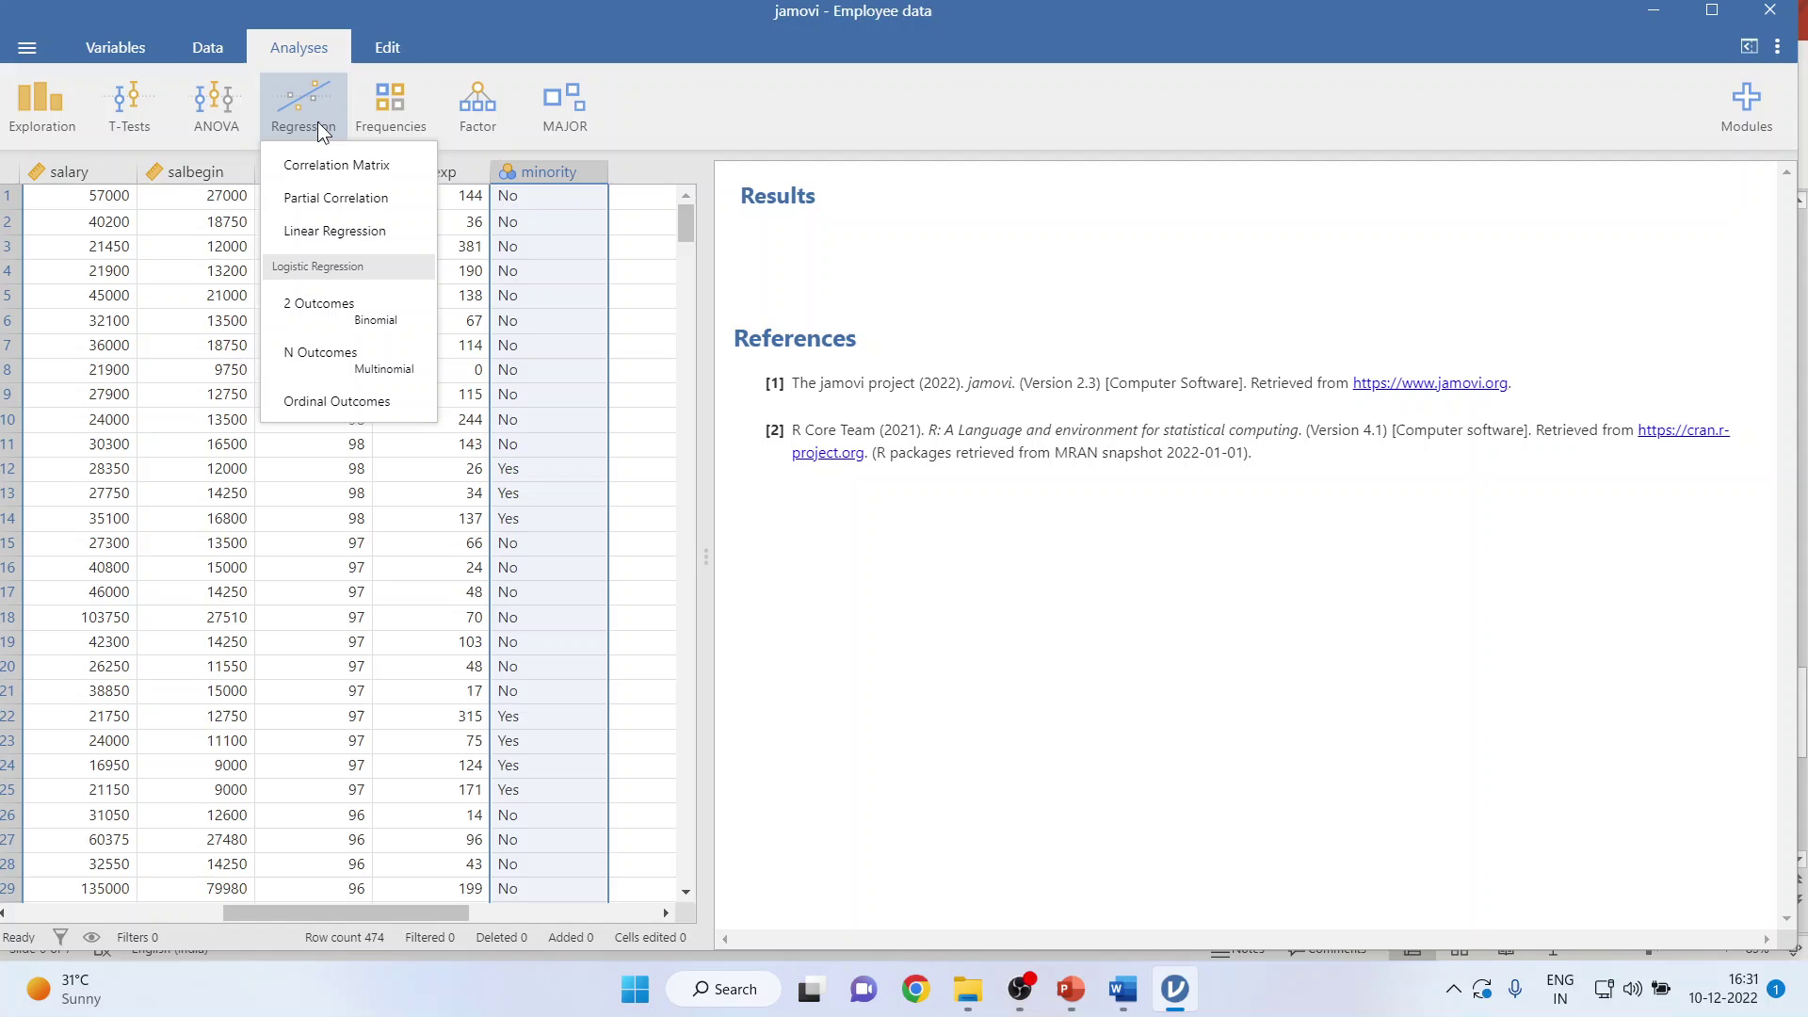
pyautogui.click(351, 232)
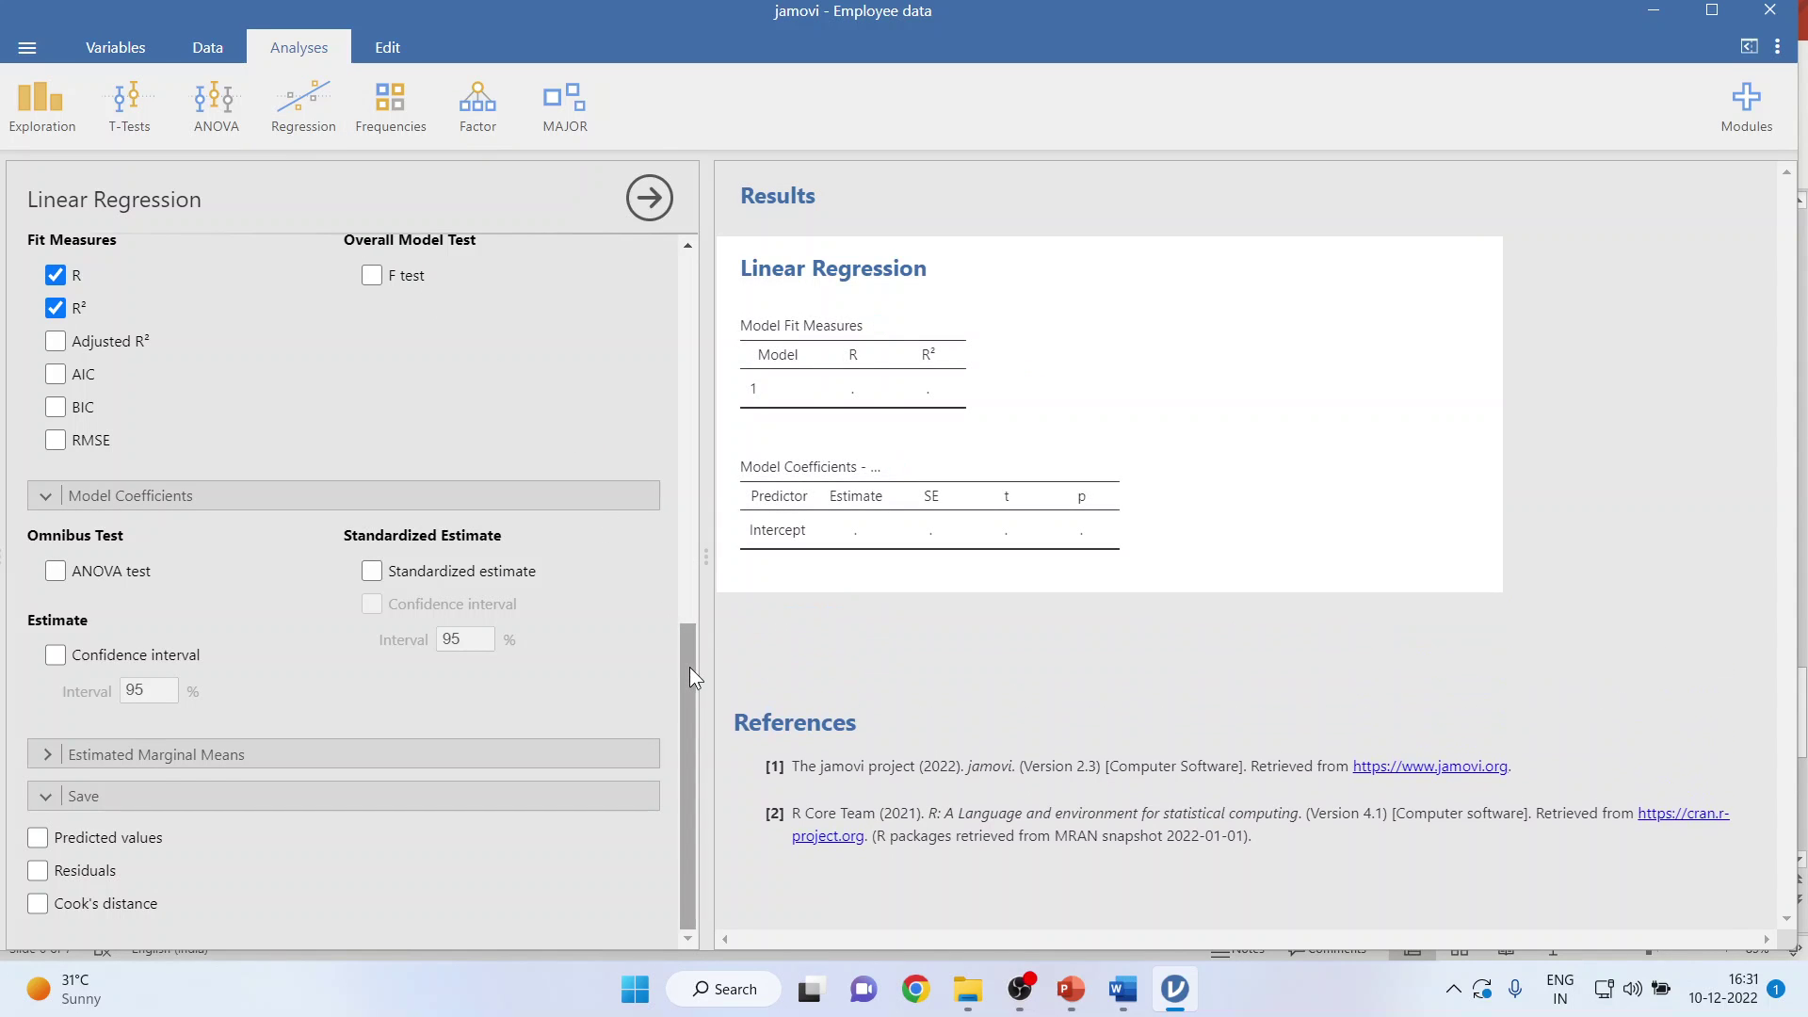
pyautogui.moveTo(690, 667); pyautogui.dragTo(680, 268)
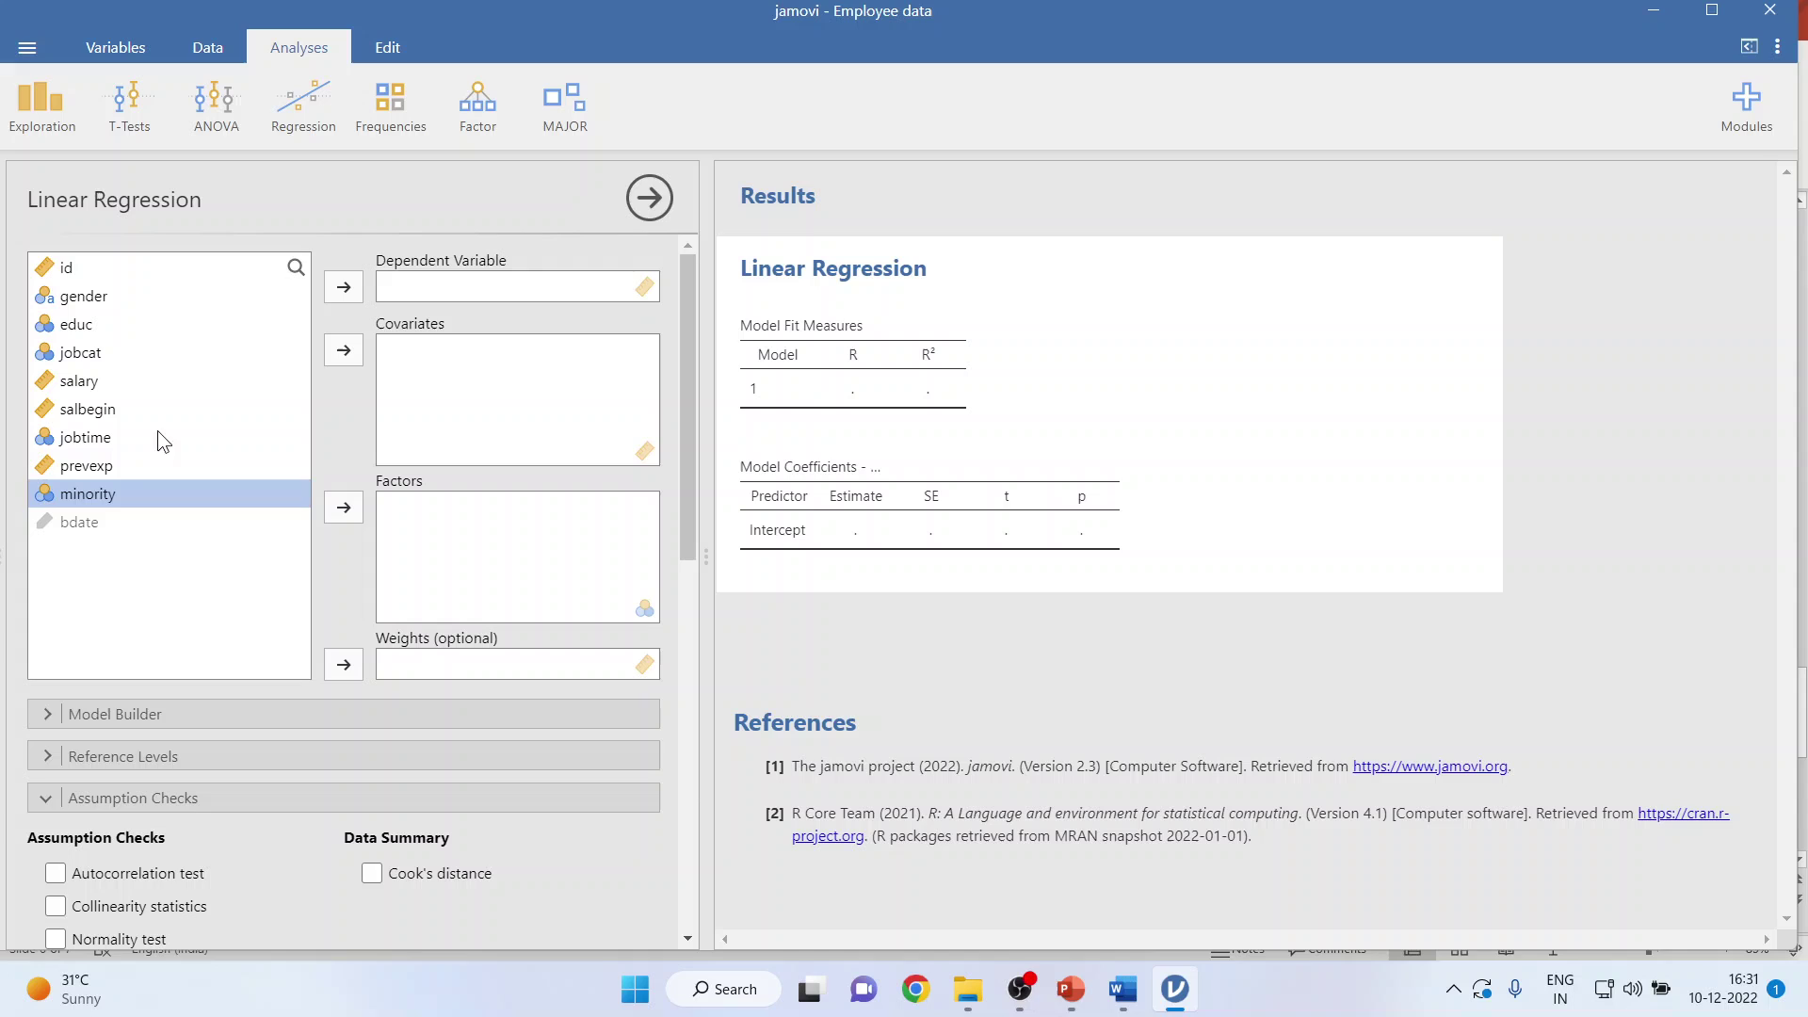
pyautogui.click(94, 381)
pyautogui.click(344, 286)
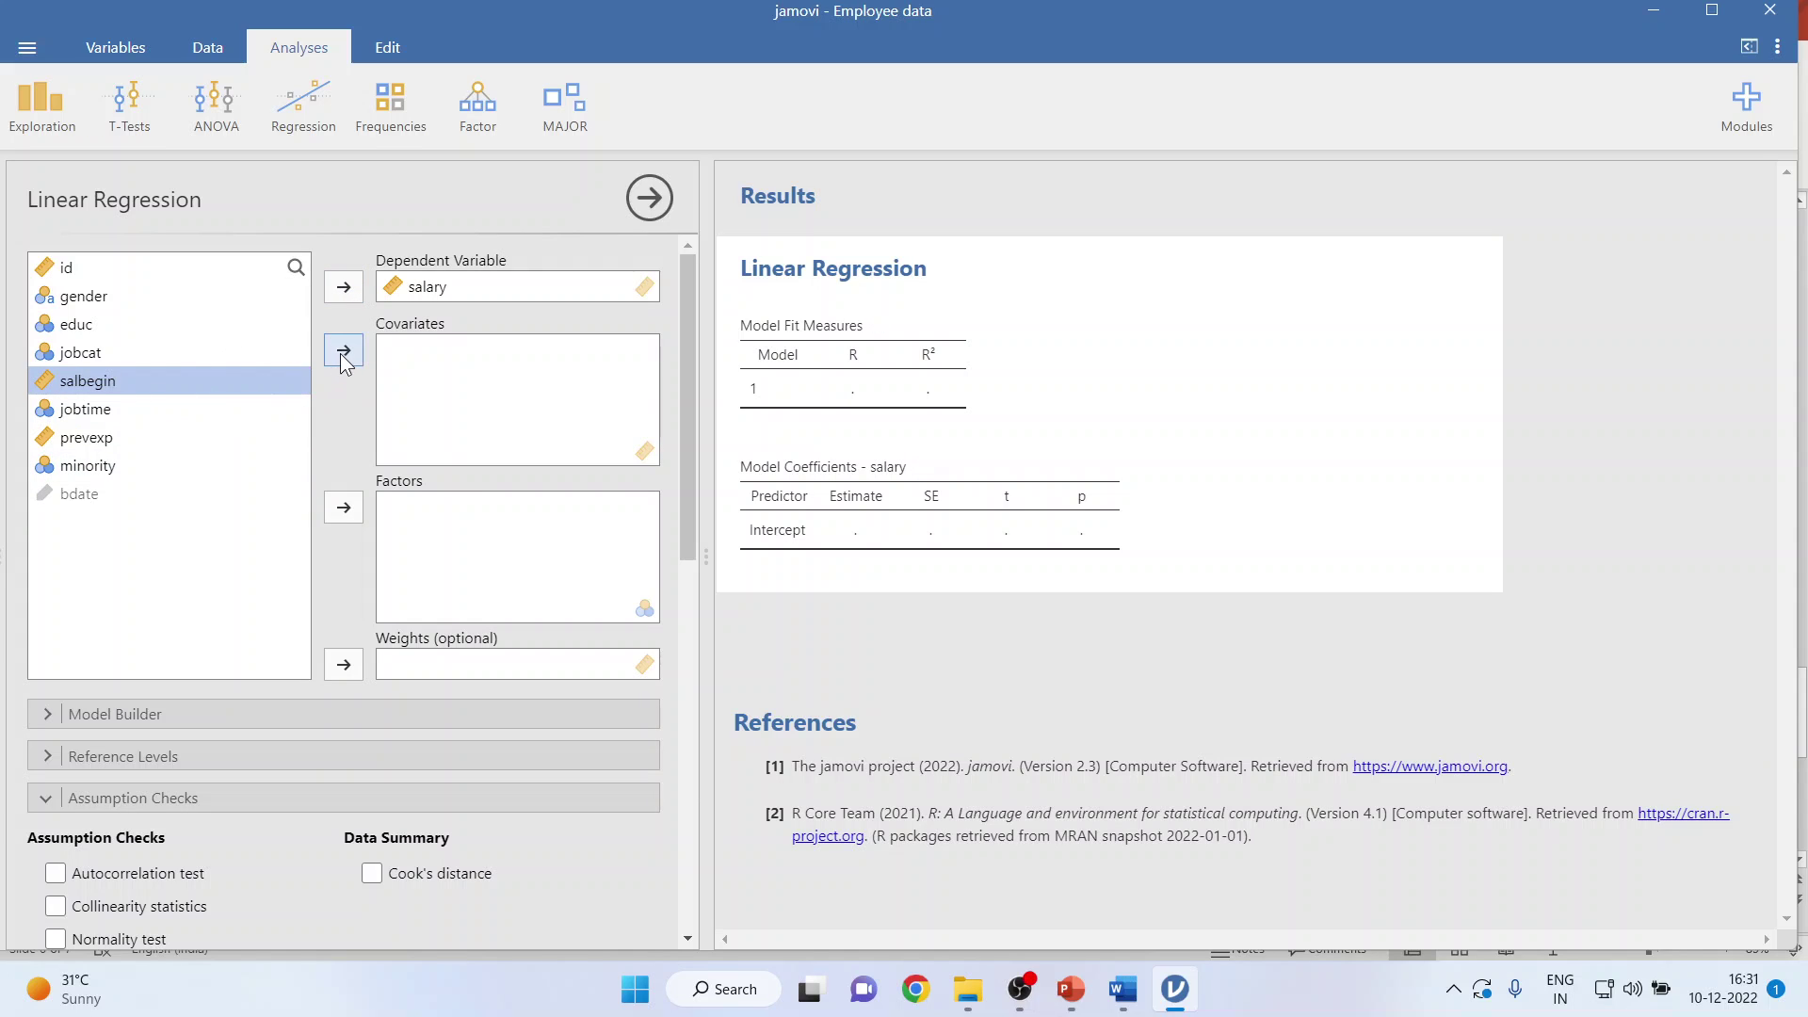
# Add educ, salbegin, jobtime and prevexp as covariates, giving R² = 0.810.
pyautogui.click(82, 324)
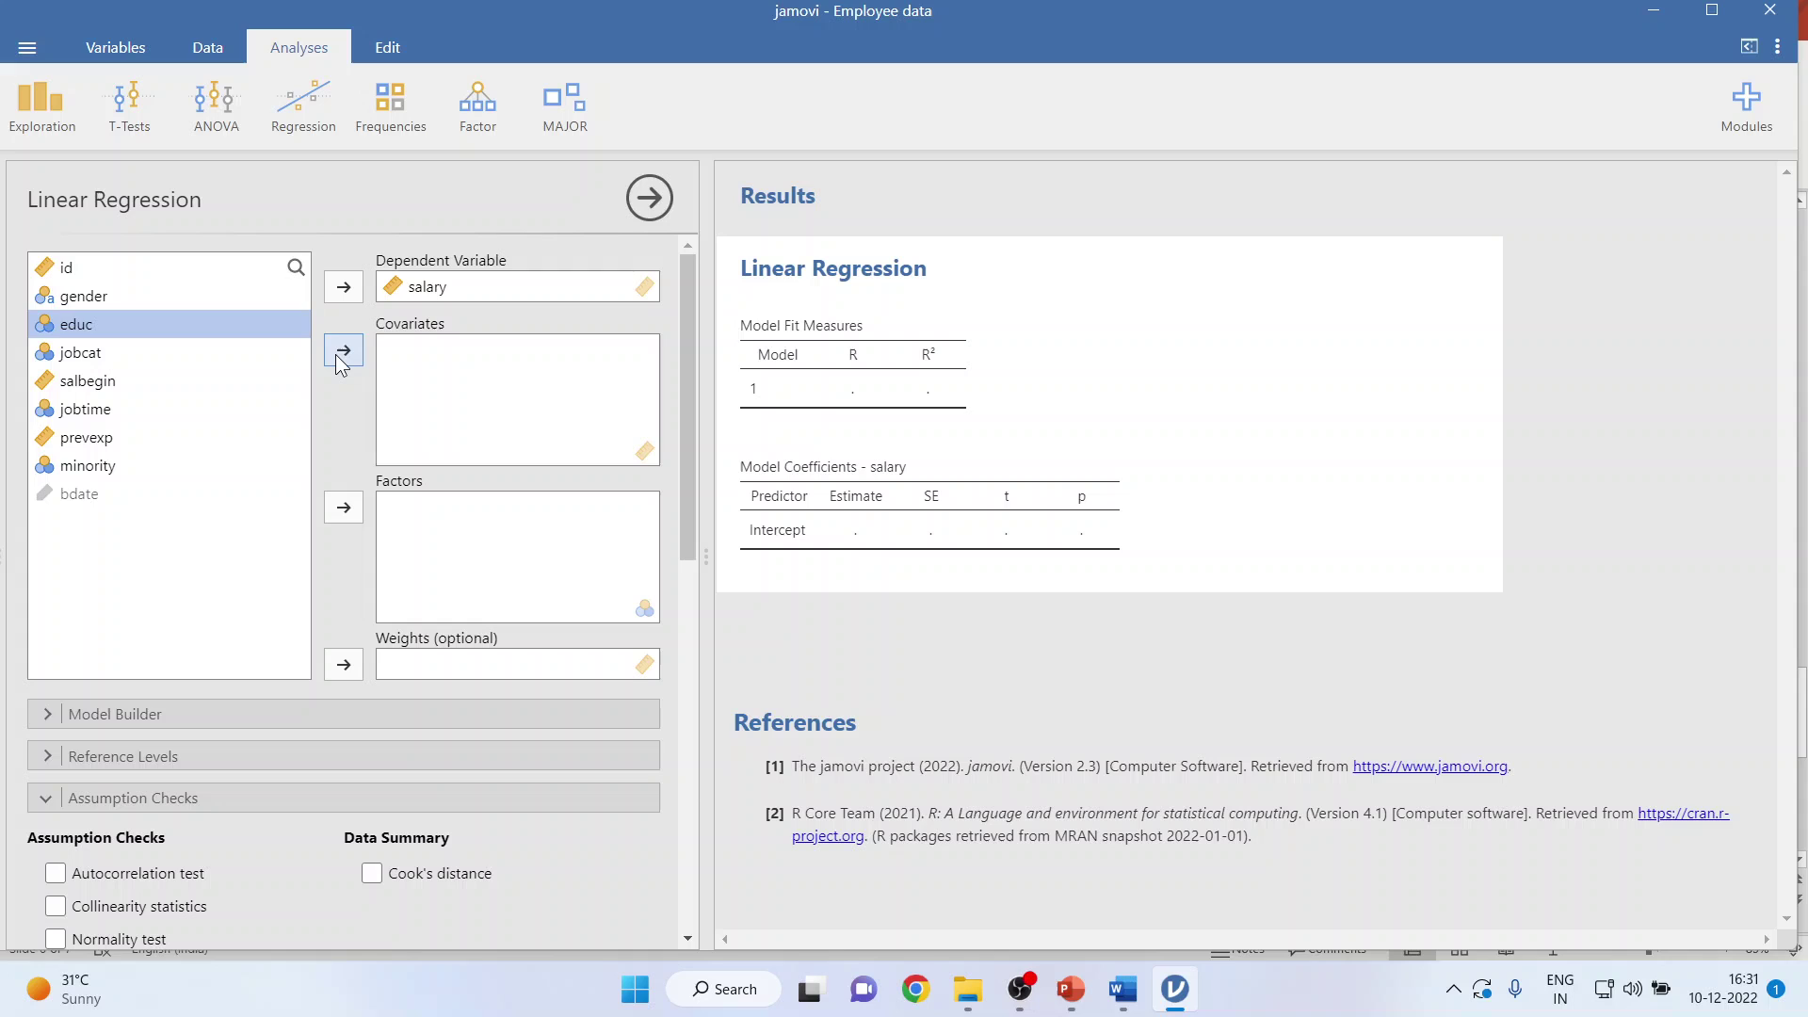
pyautogui.click(342, 350)
pyautogui.click(94, 353)
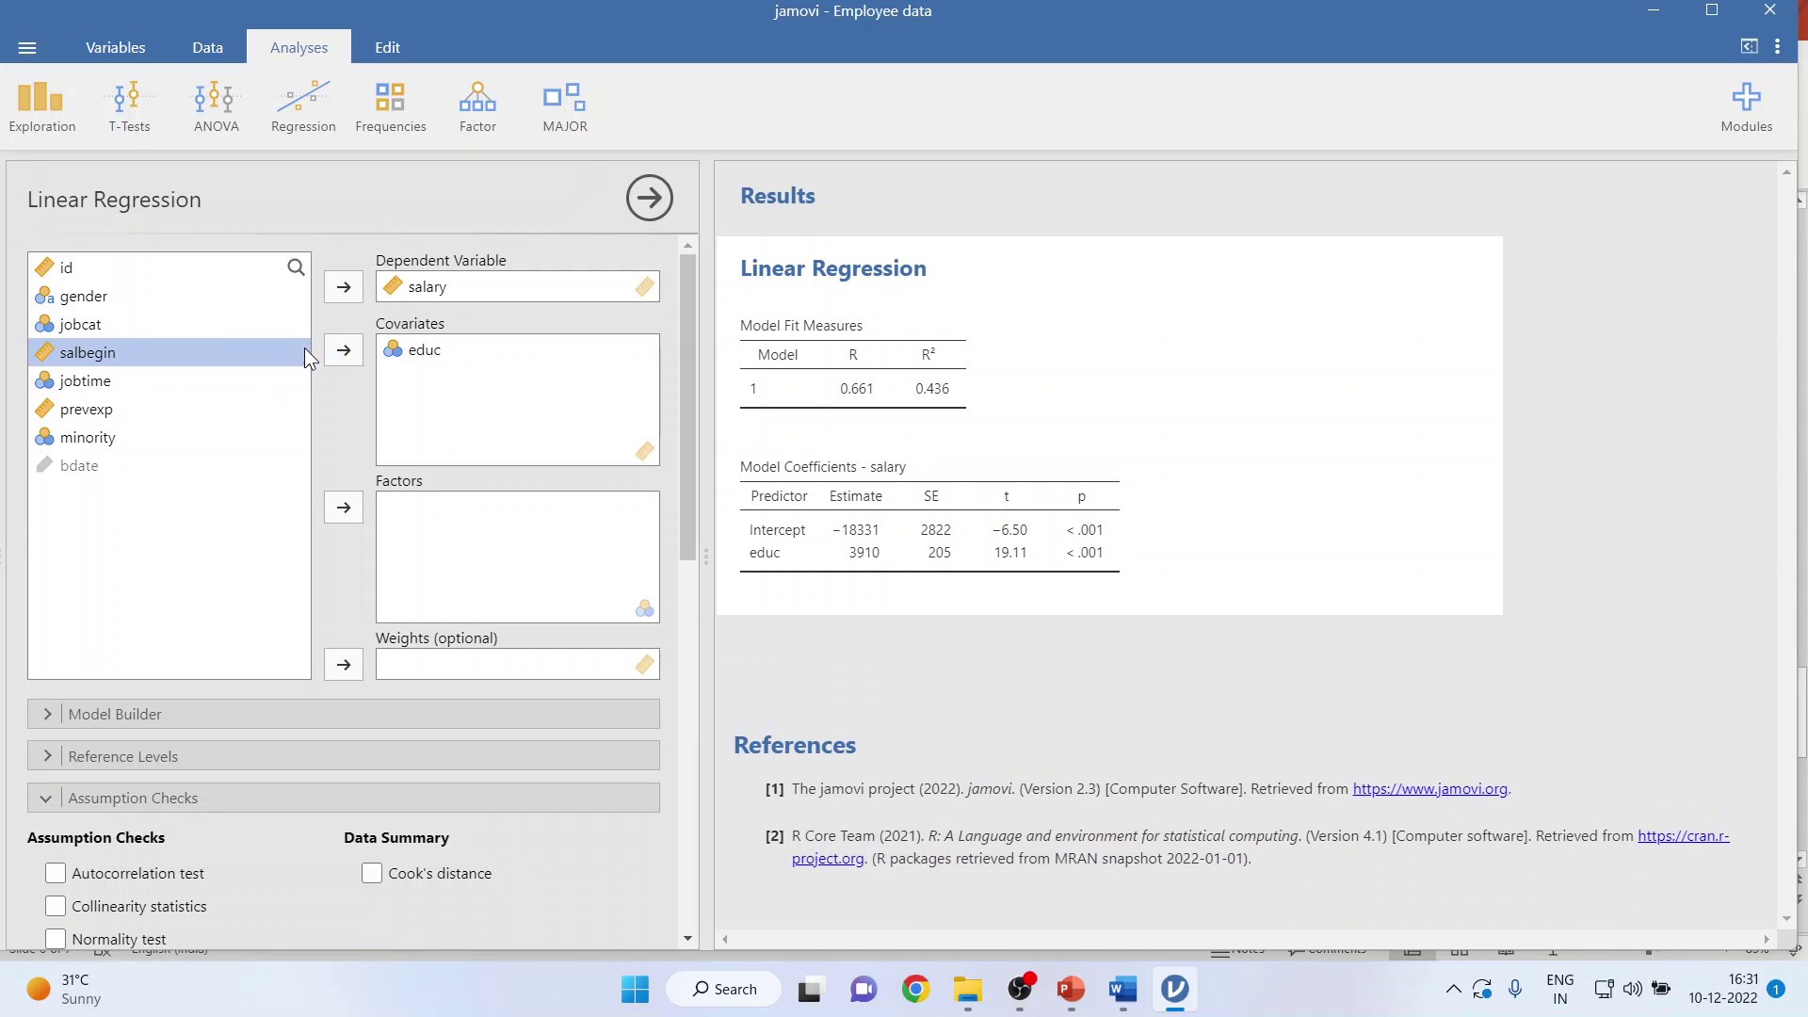
pyautogui.click(343, 351)
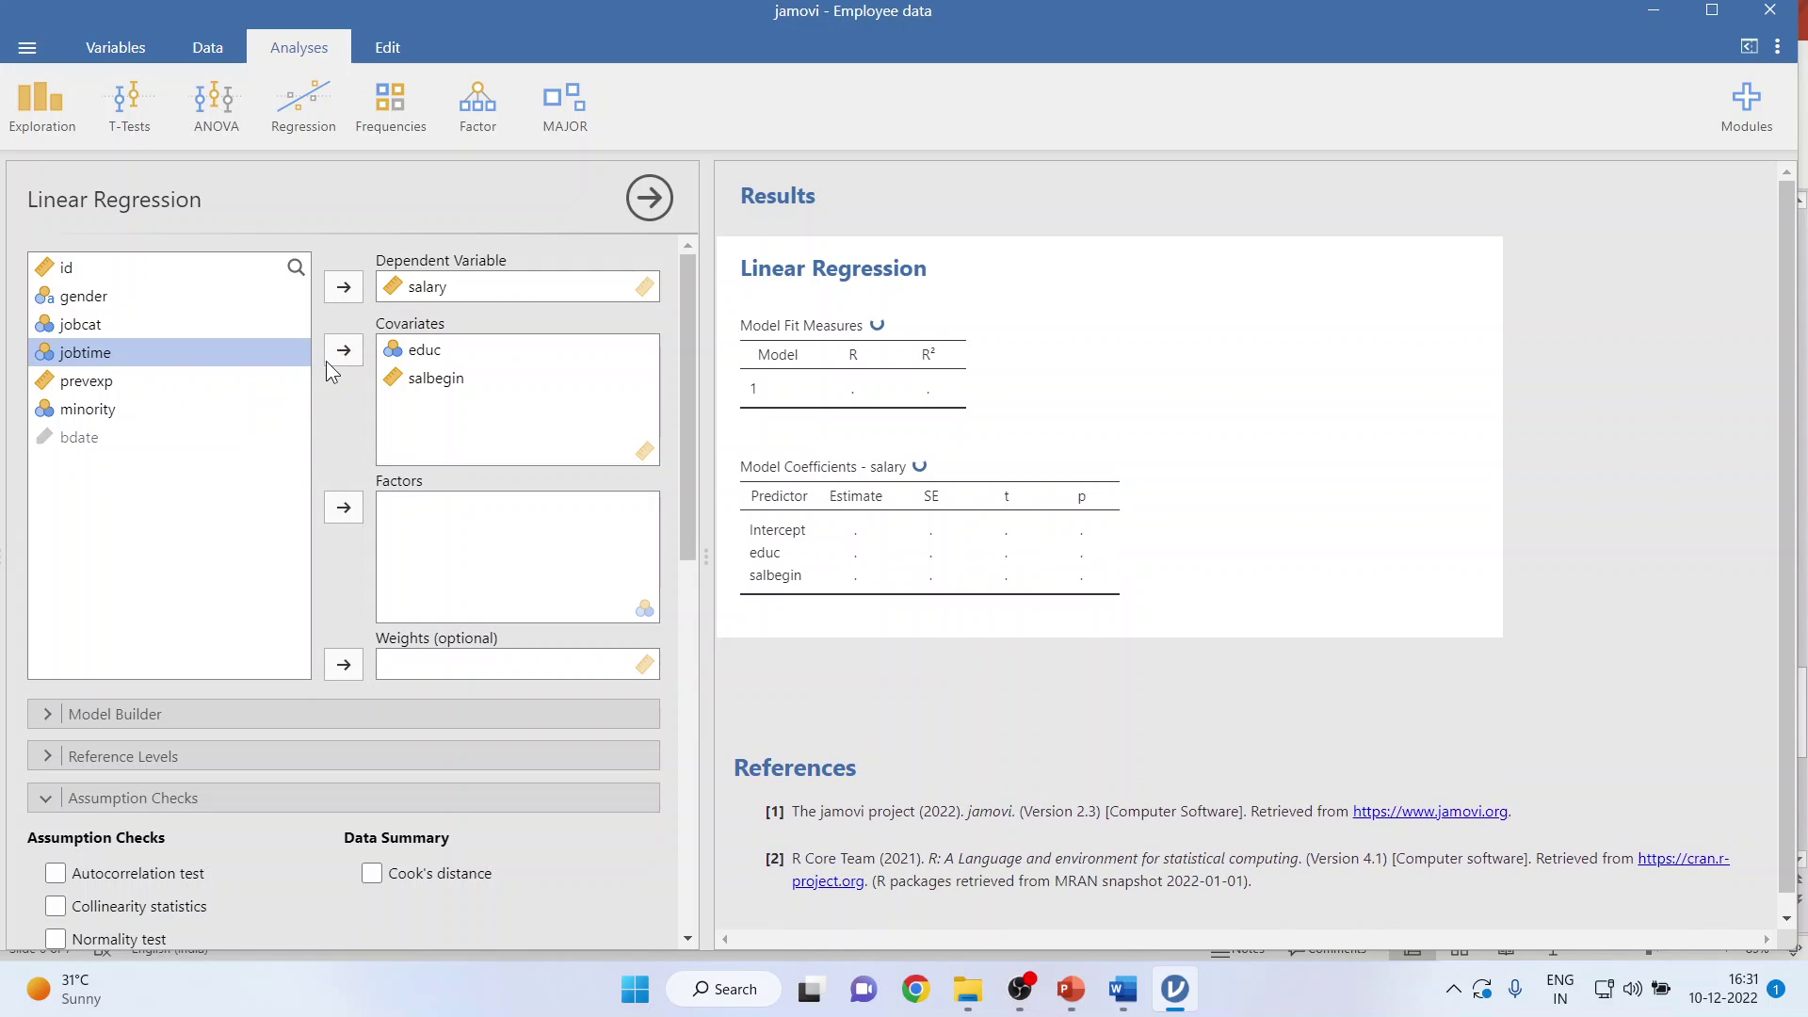
pyautogui.click(347, 354)
pyautogui.click(347, 354)
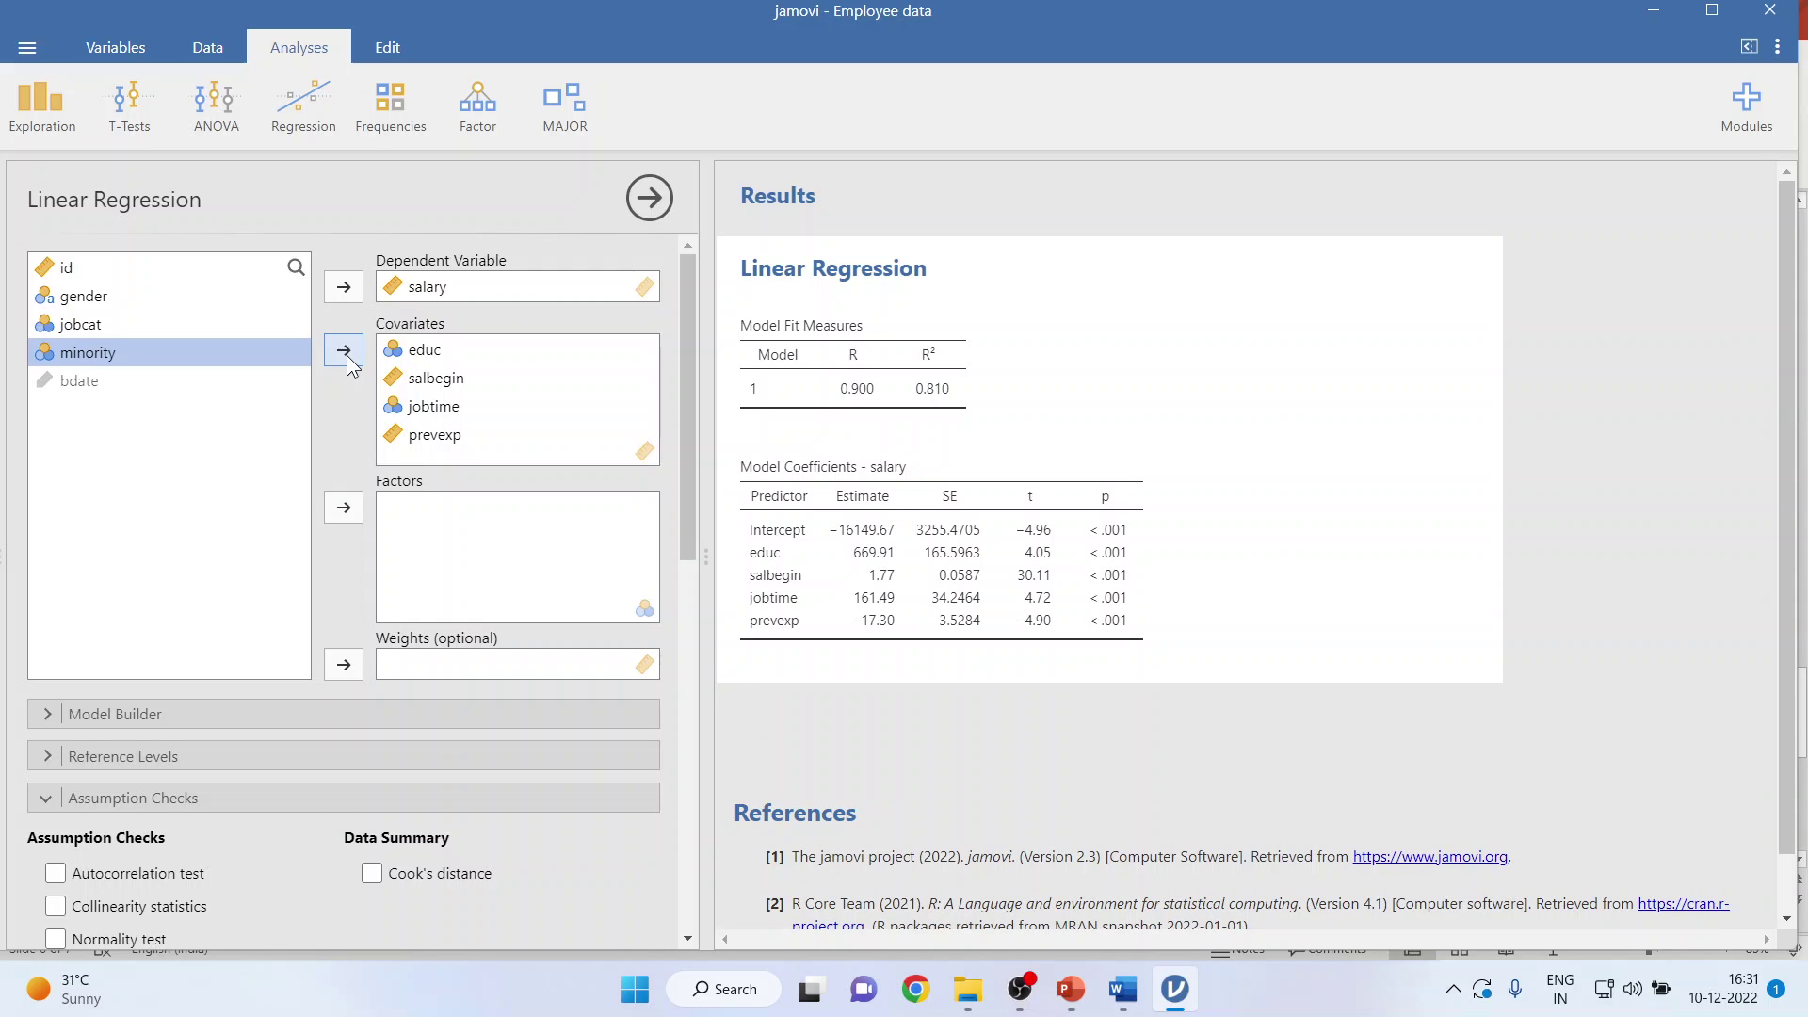
# Turn on Collinearity statistics, showing VIFs of 1.94, 1.81, 1.01 and 1.16.
pyautogui.scroll(-5, 421, 661)
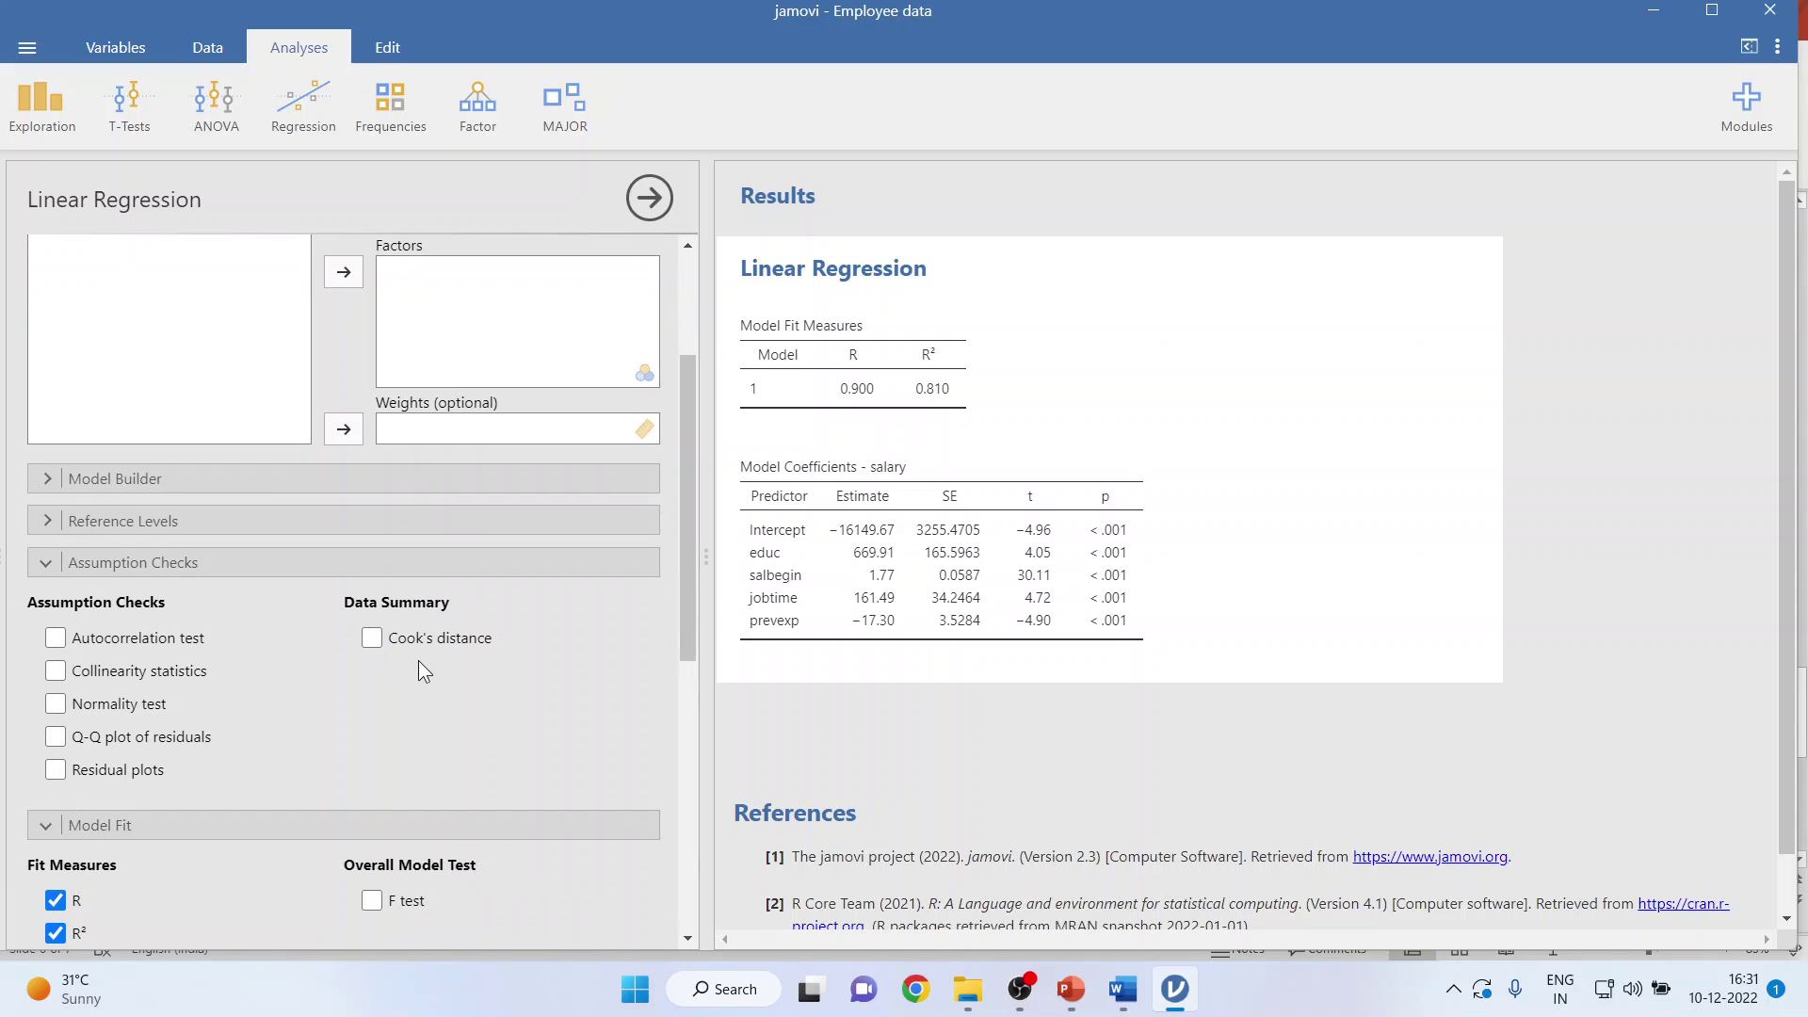
pyautogui.click(57, 672)
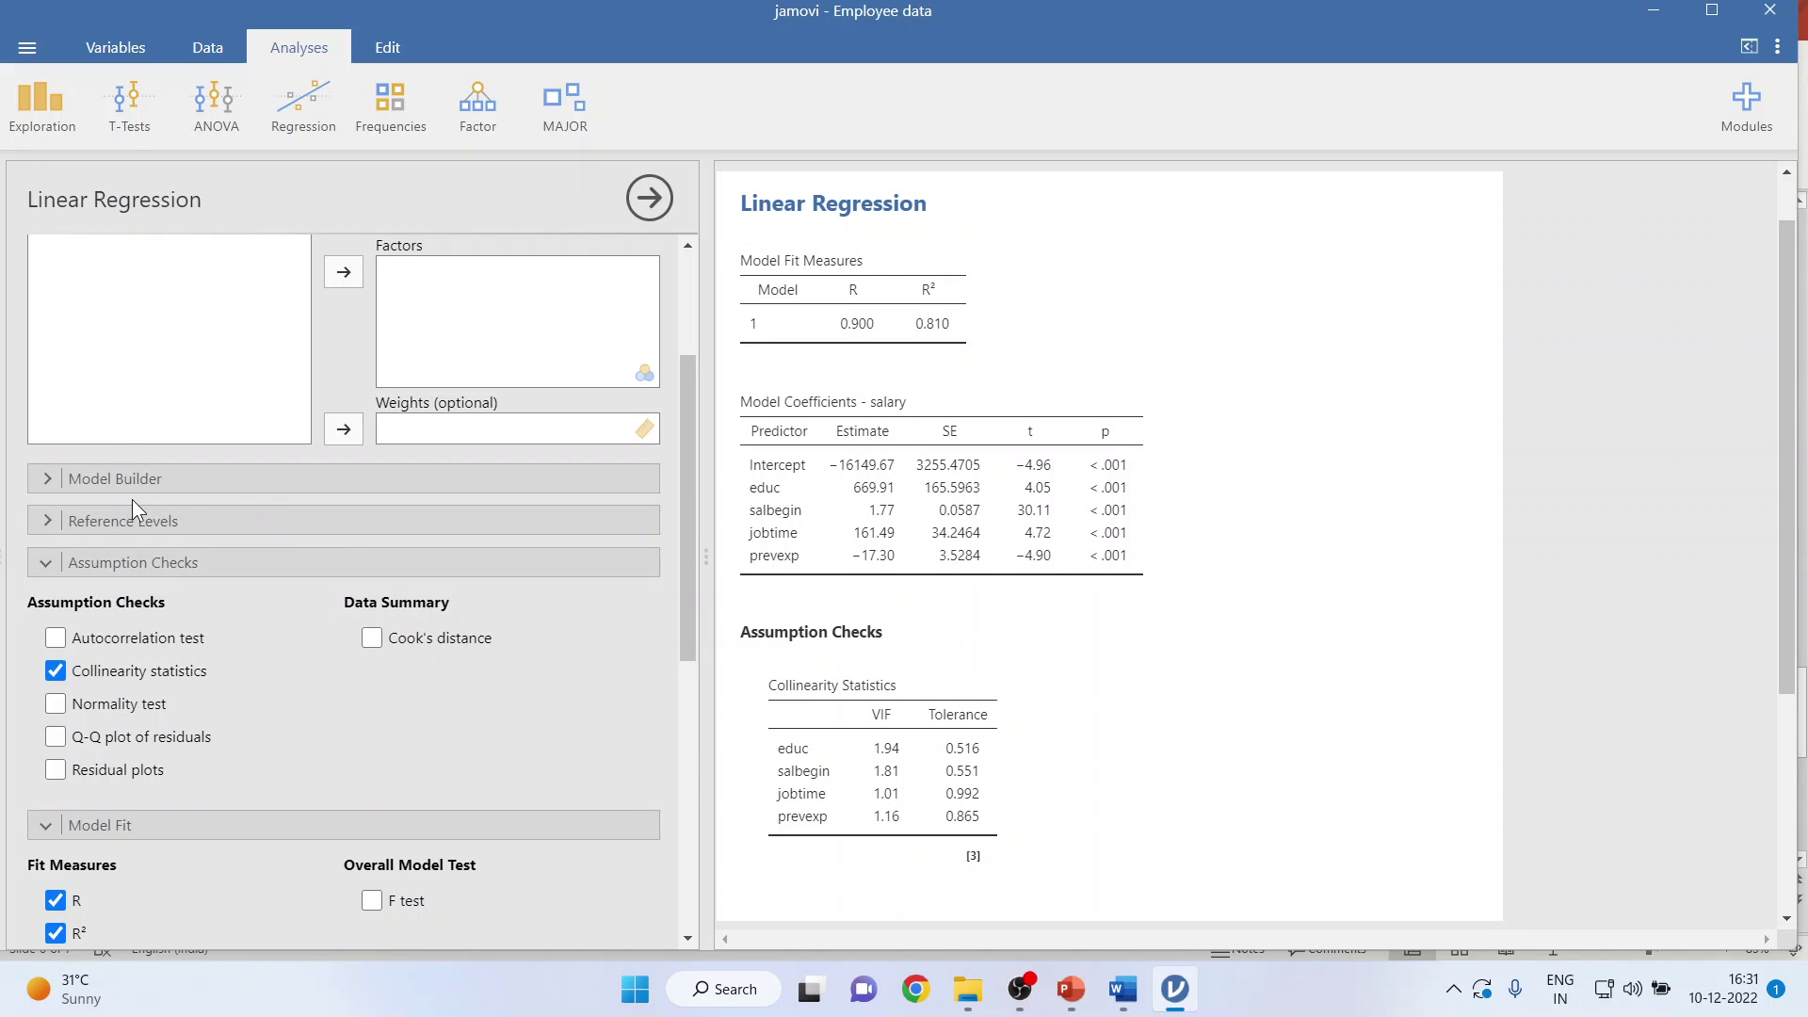
# Remove prevexp, jobtime, salbegin and educ from Block 1, then return educ alone.
pyautogui.click(44, 479)
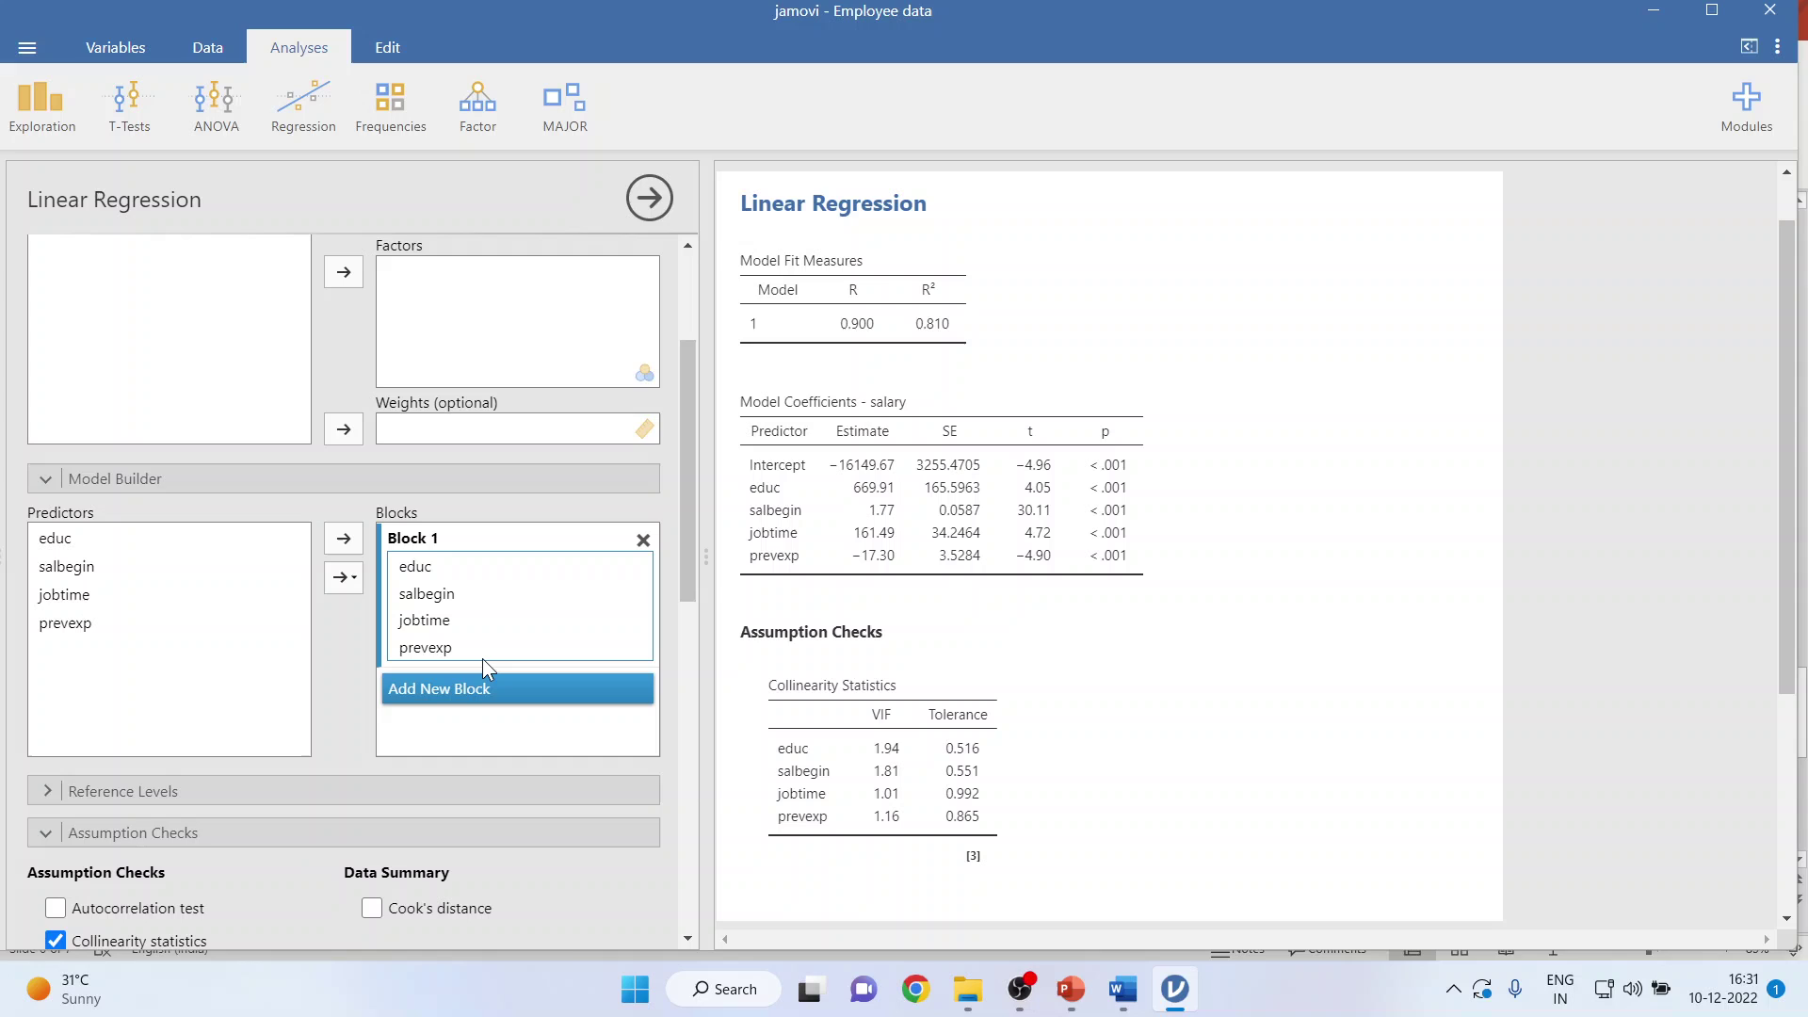
pyautogui.click(409, 636)
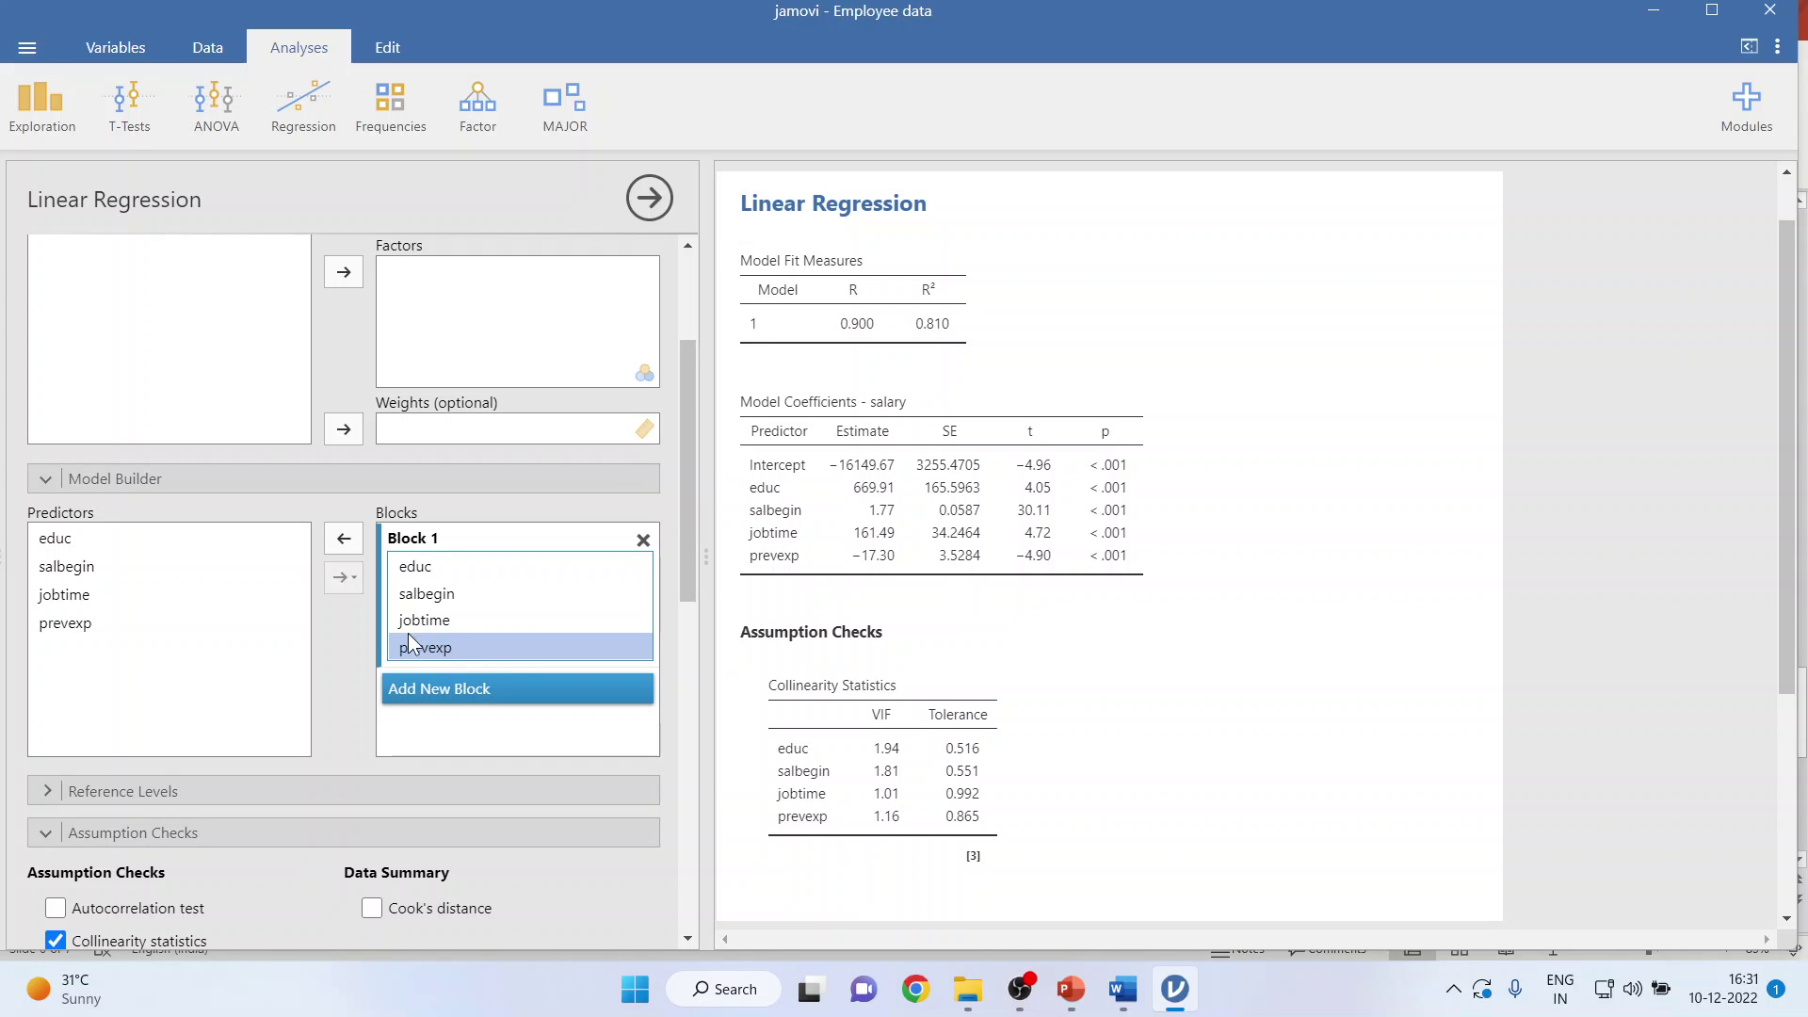
pyautogui.click(344, 547)
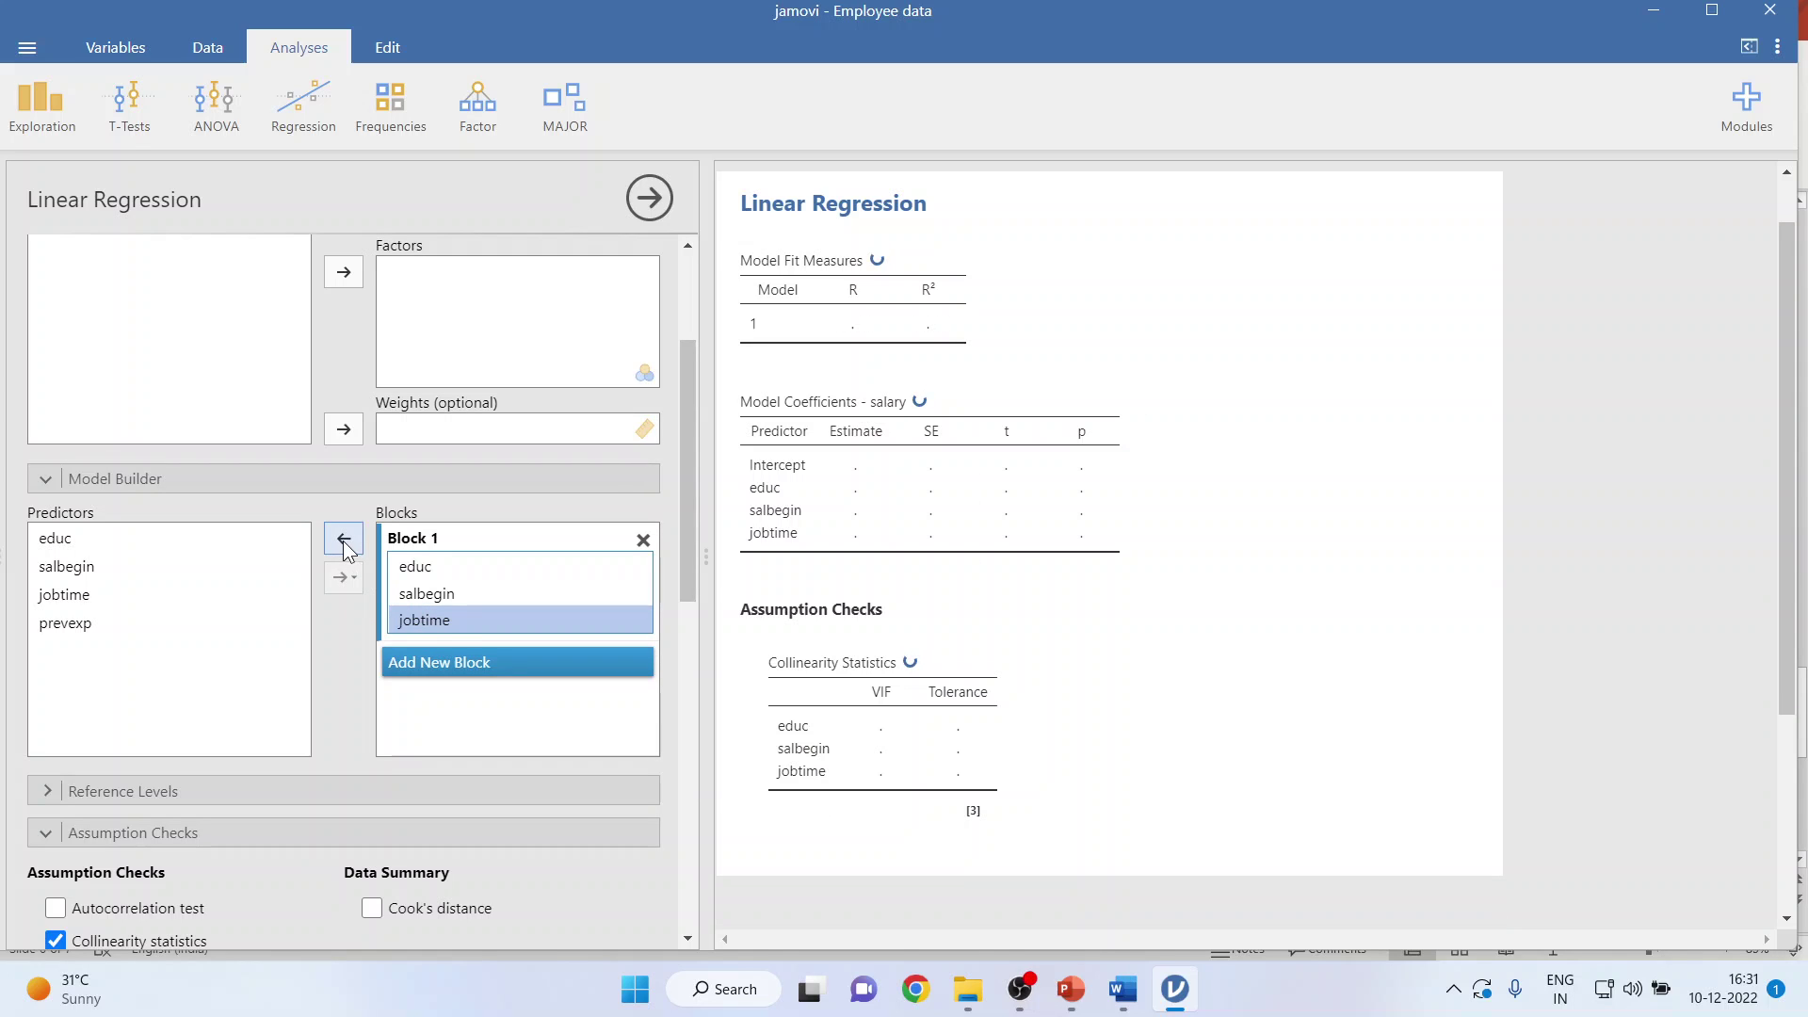
pyautogui.click(343, 540)
pyautogui.click(346, 540)
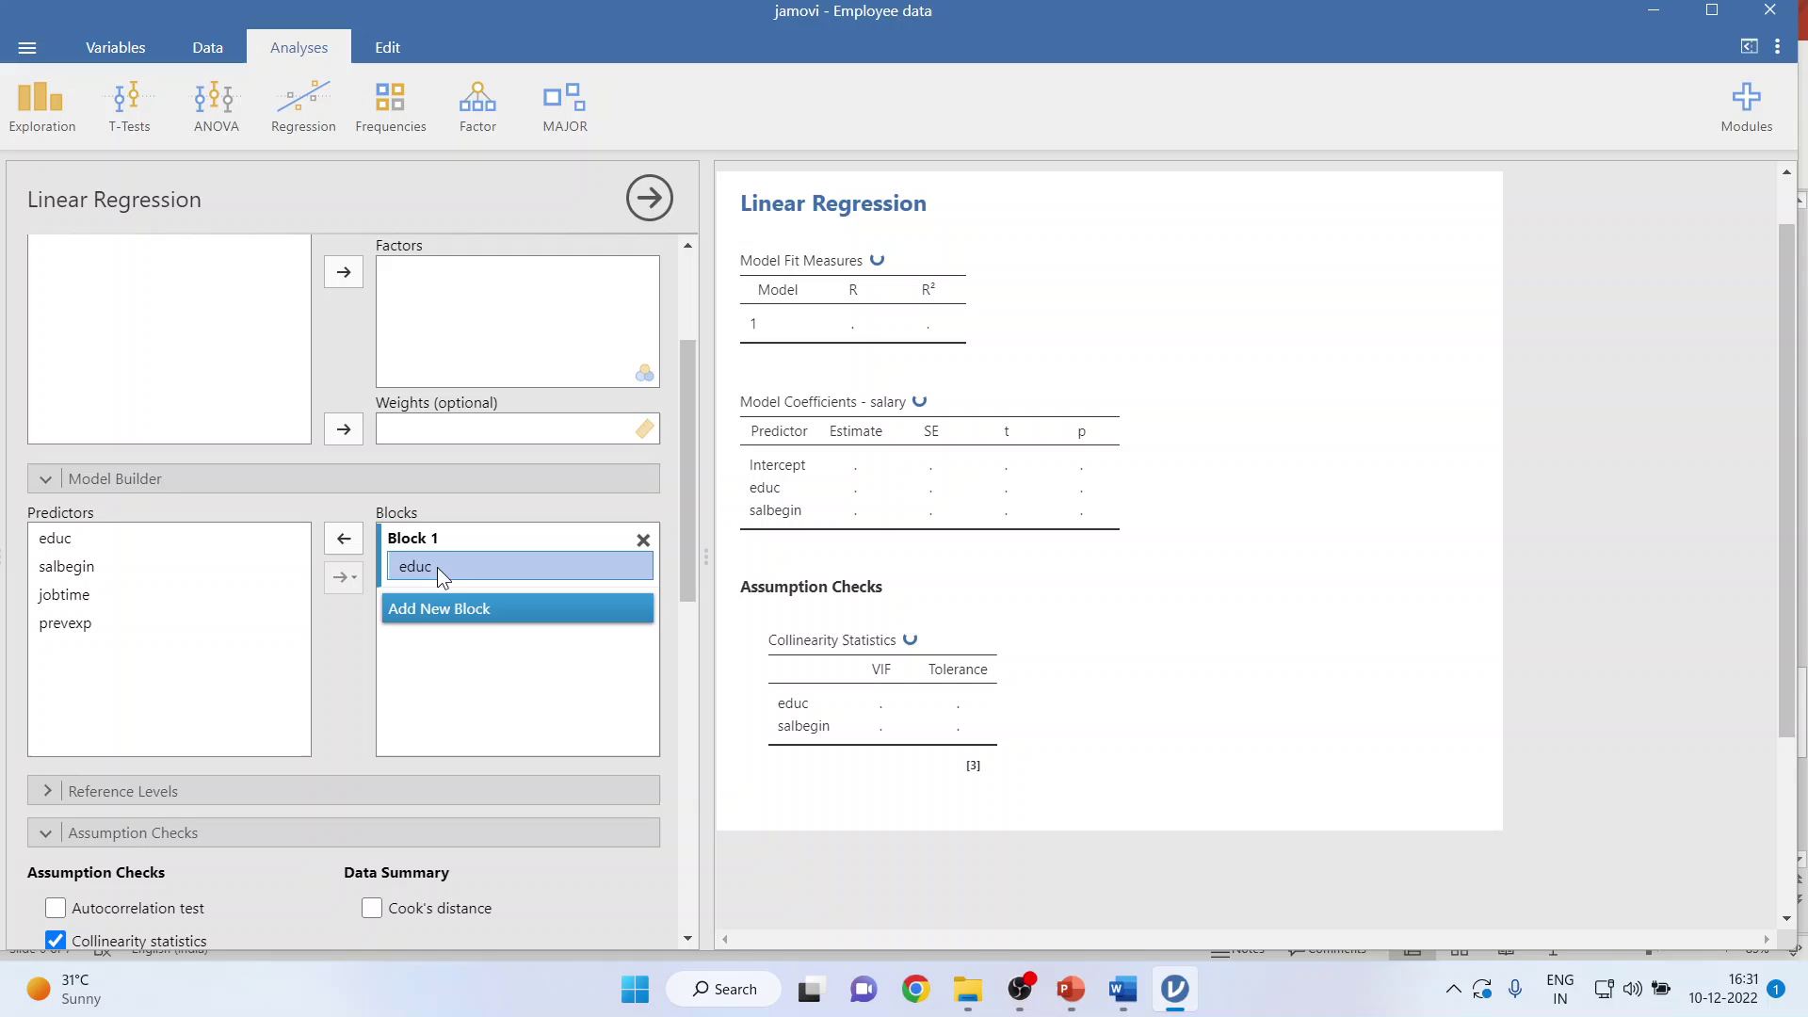
pyautogui.click(347, 541)
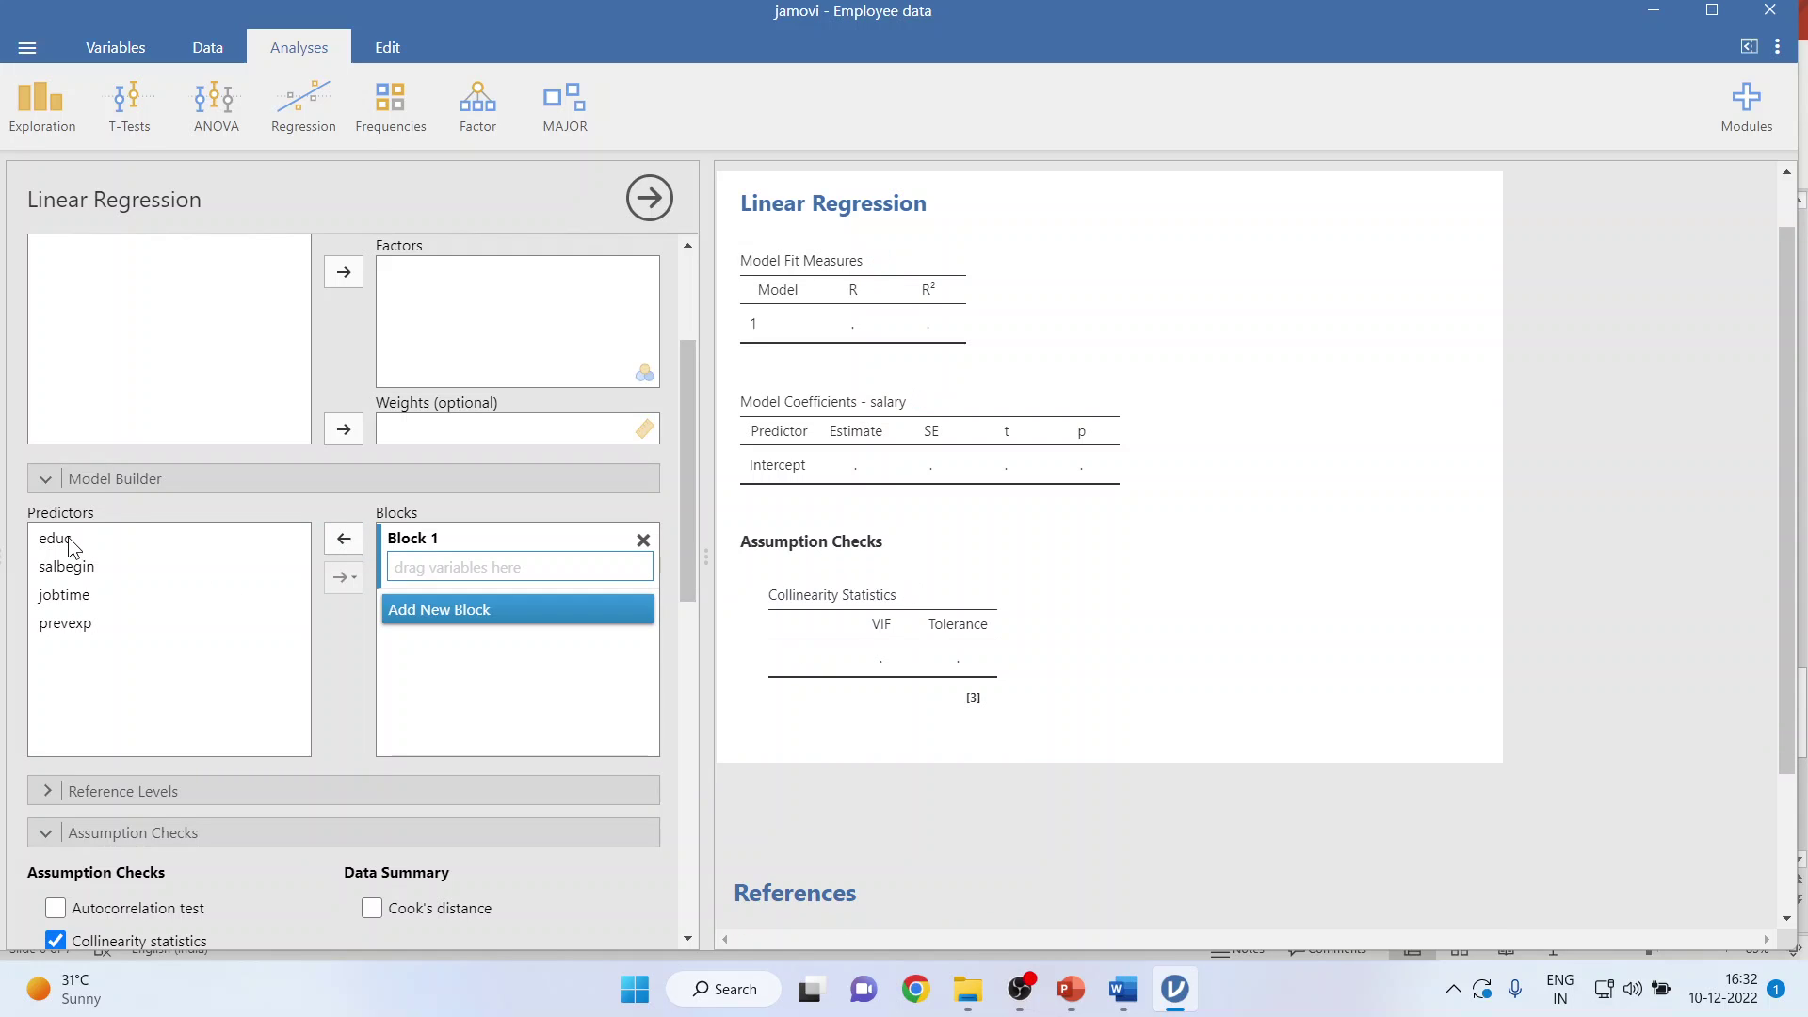
pyautogui.click(68, 537)
pyautogui.click(344, 541)
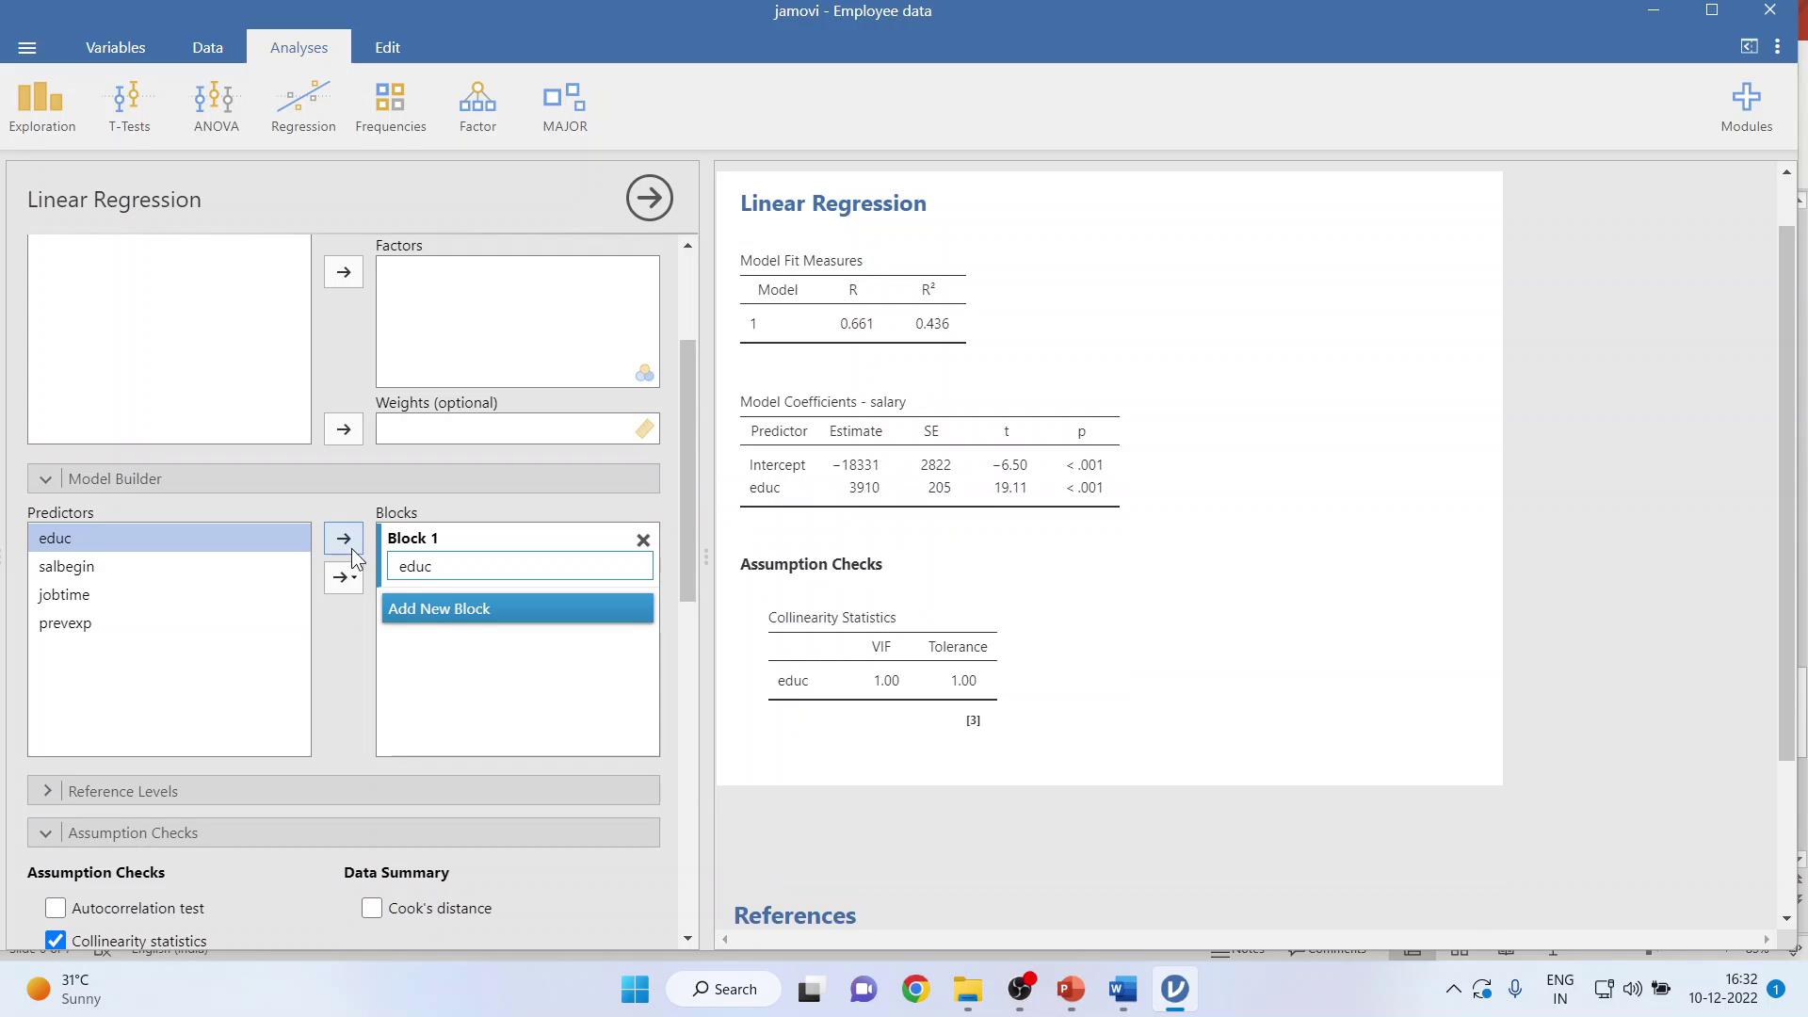
# Add new Blocks 2, 3 and 4 holding salbegin, jobtime and prevexp respectively.
pyautogui.click(457, 610)
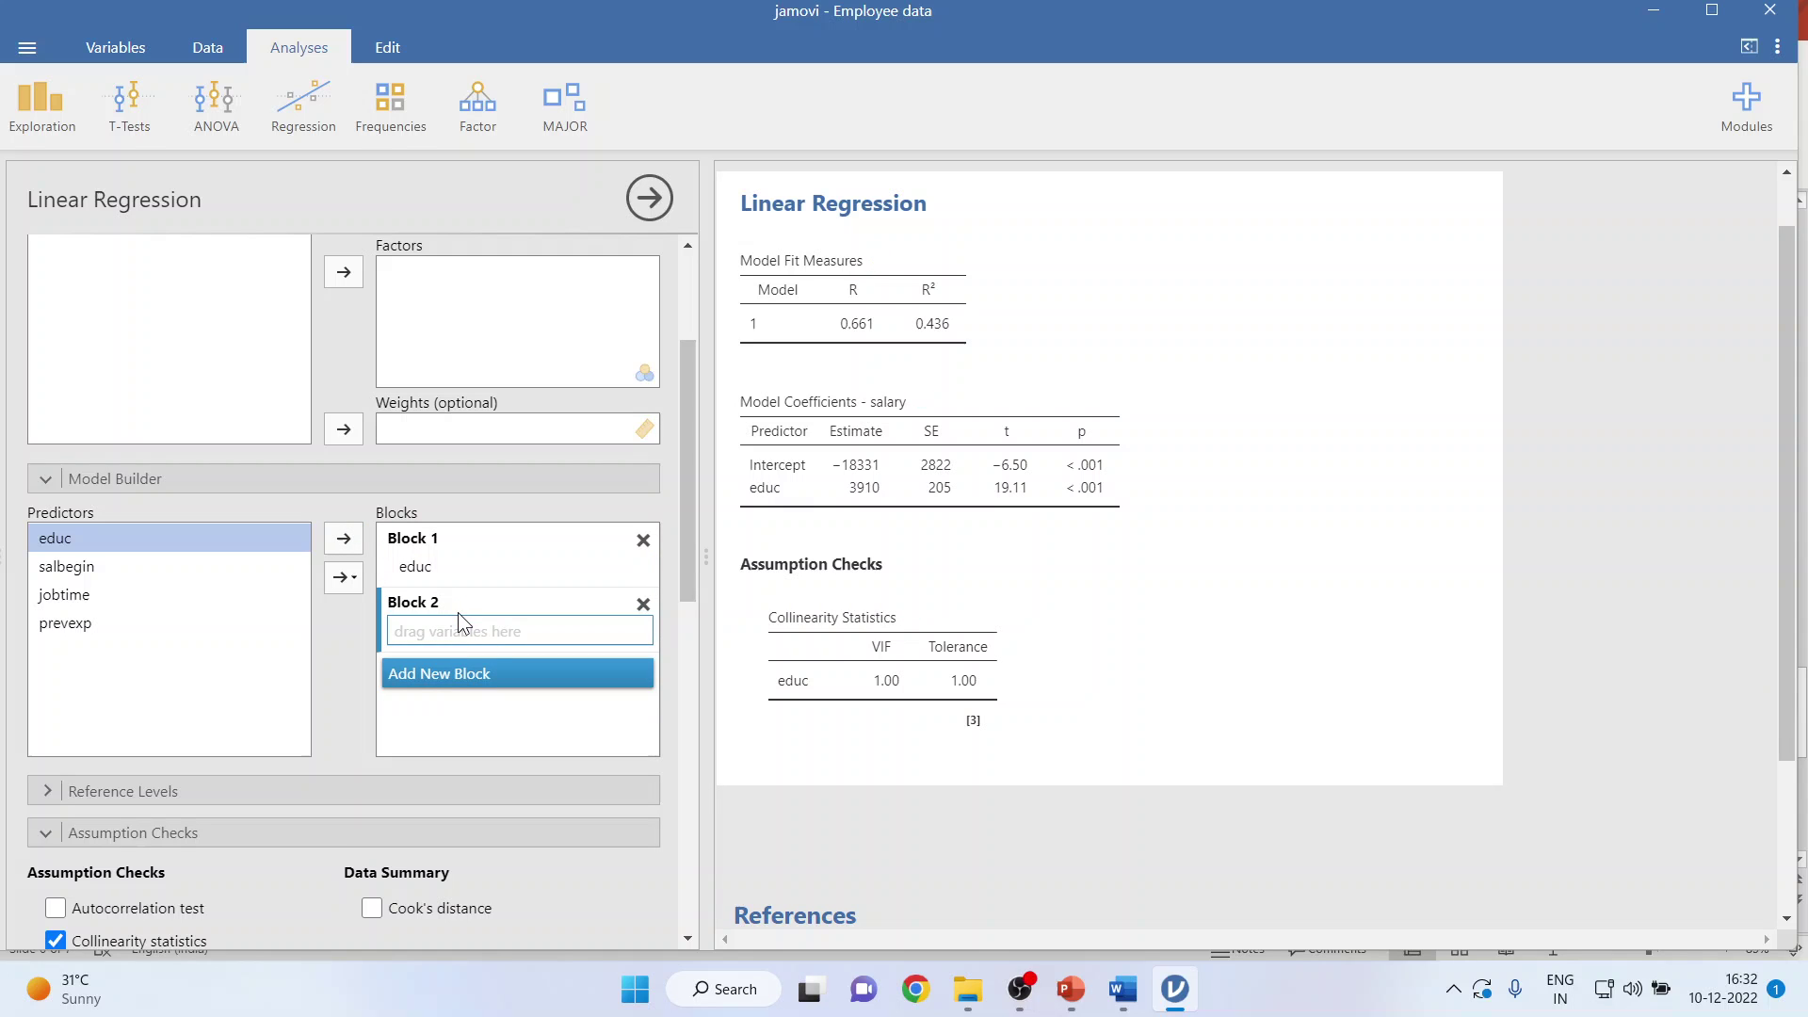
pyautogui.click(93, 565)
pyautogui.click(346, 540)
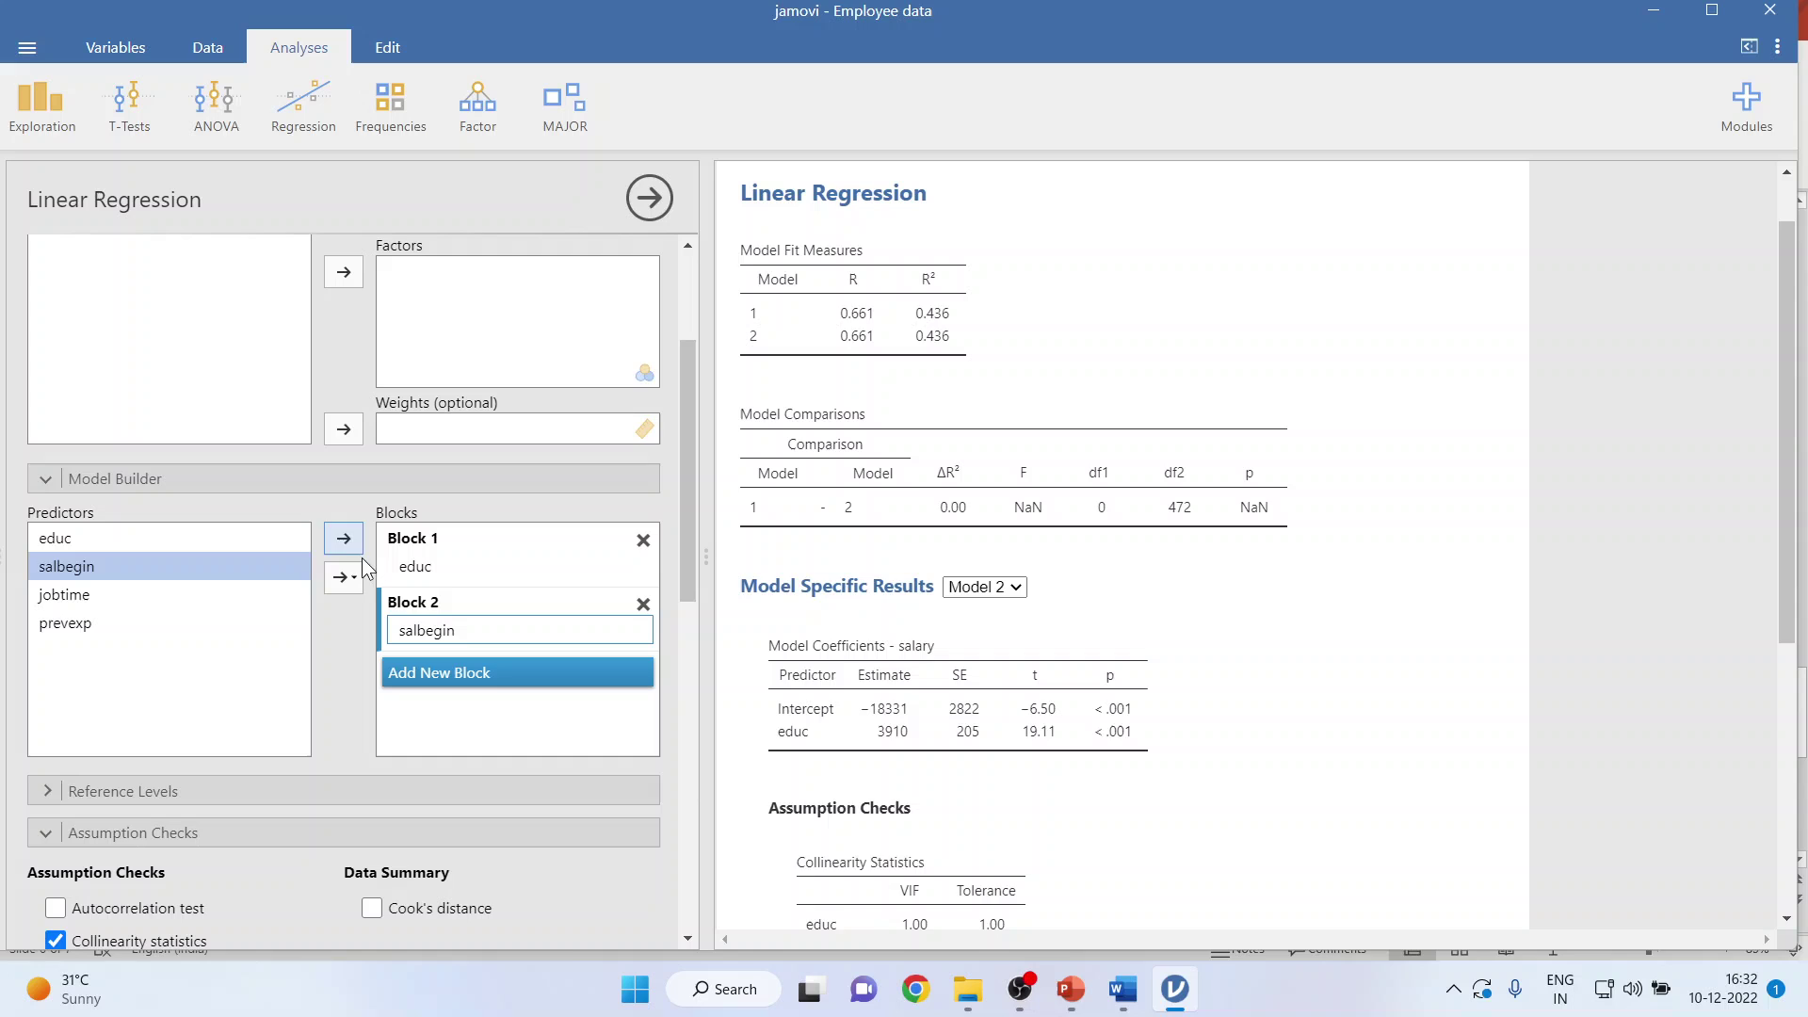
pyautogui.click(468, 673)
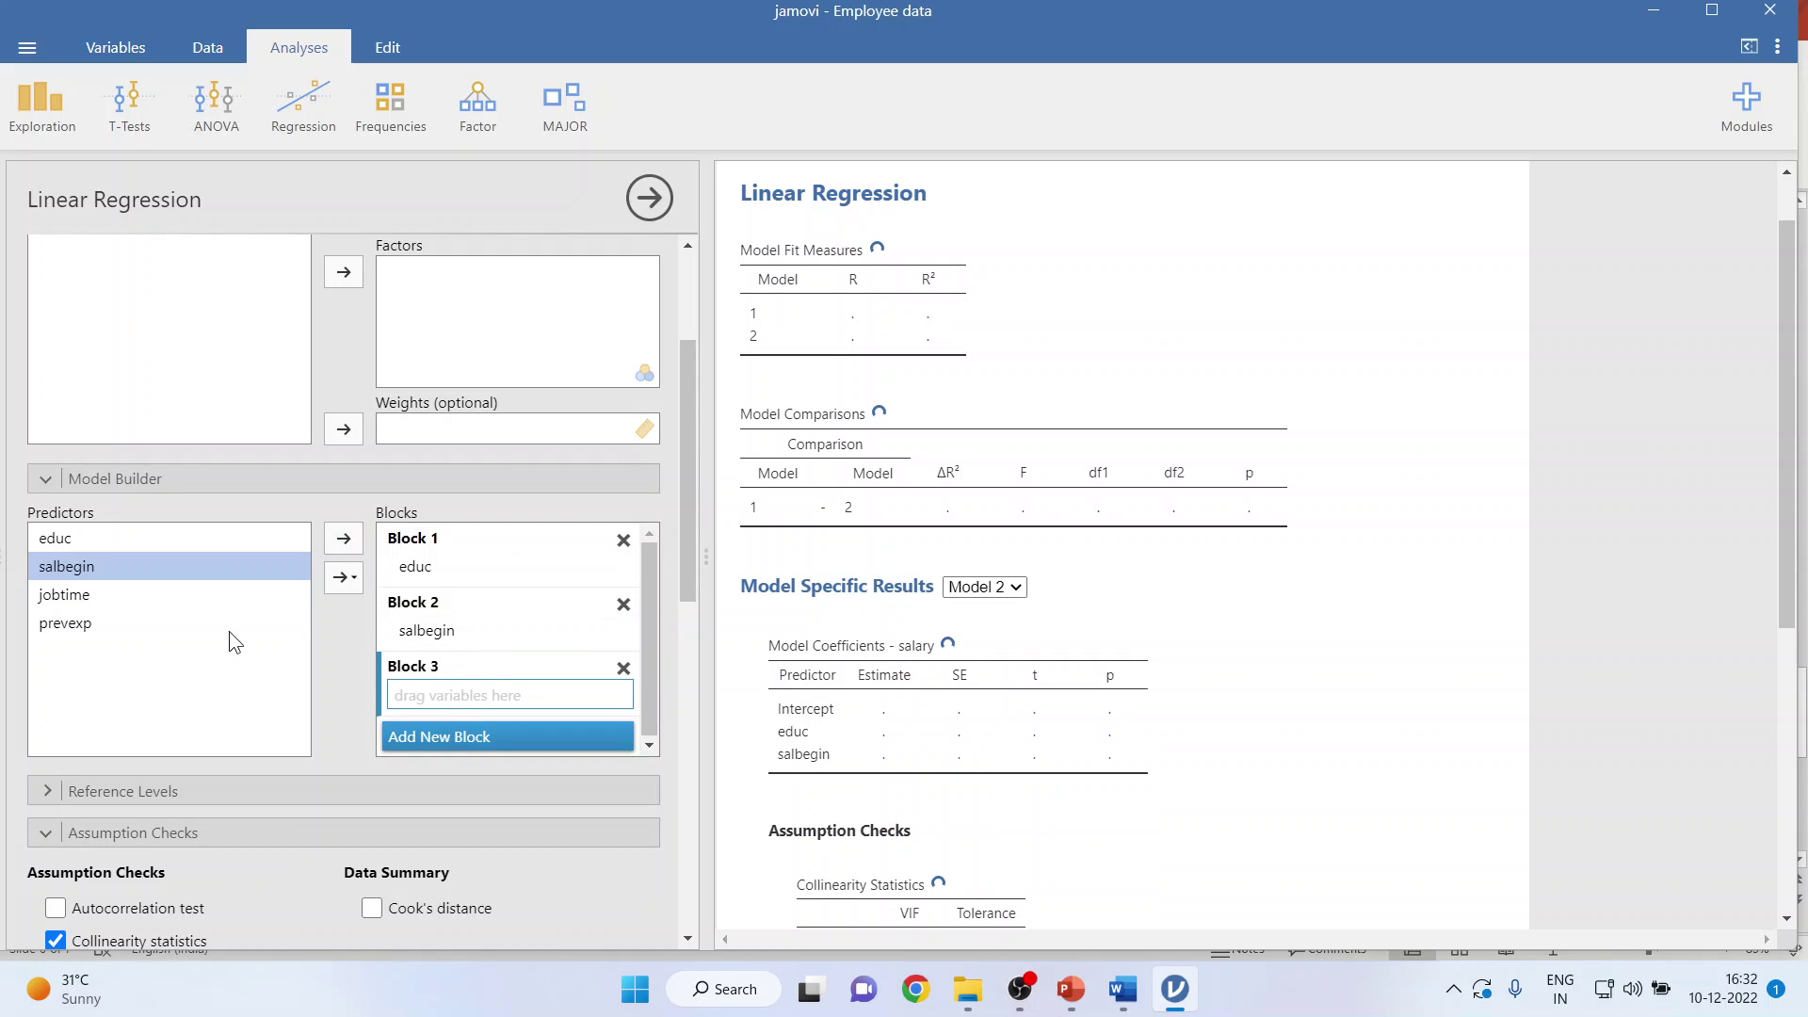
pyautogui.click(88, 598)
pyautogui.click(346, 542)
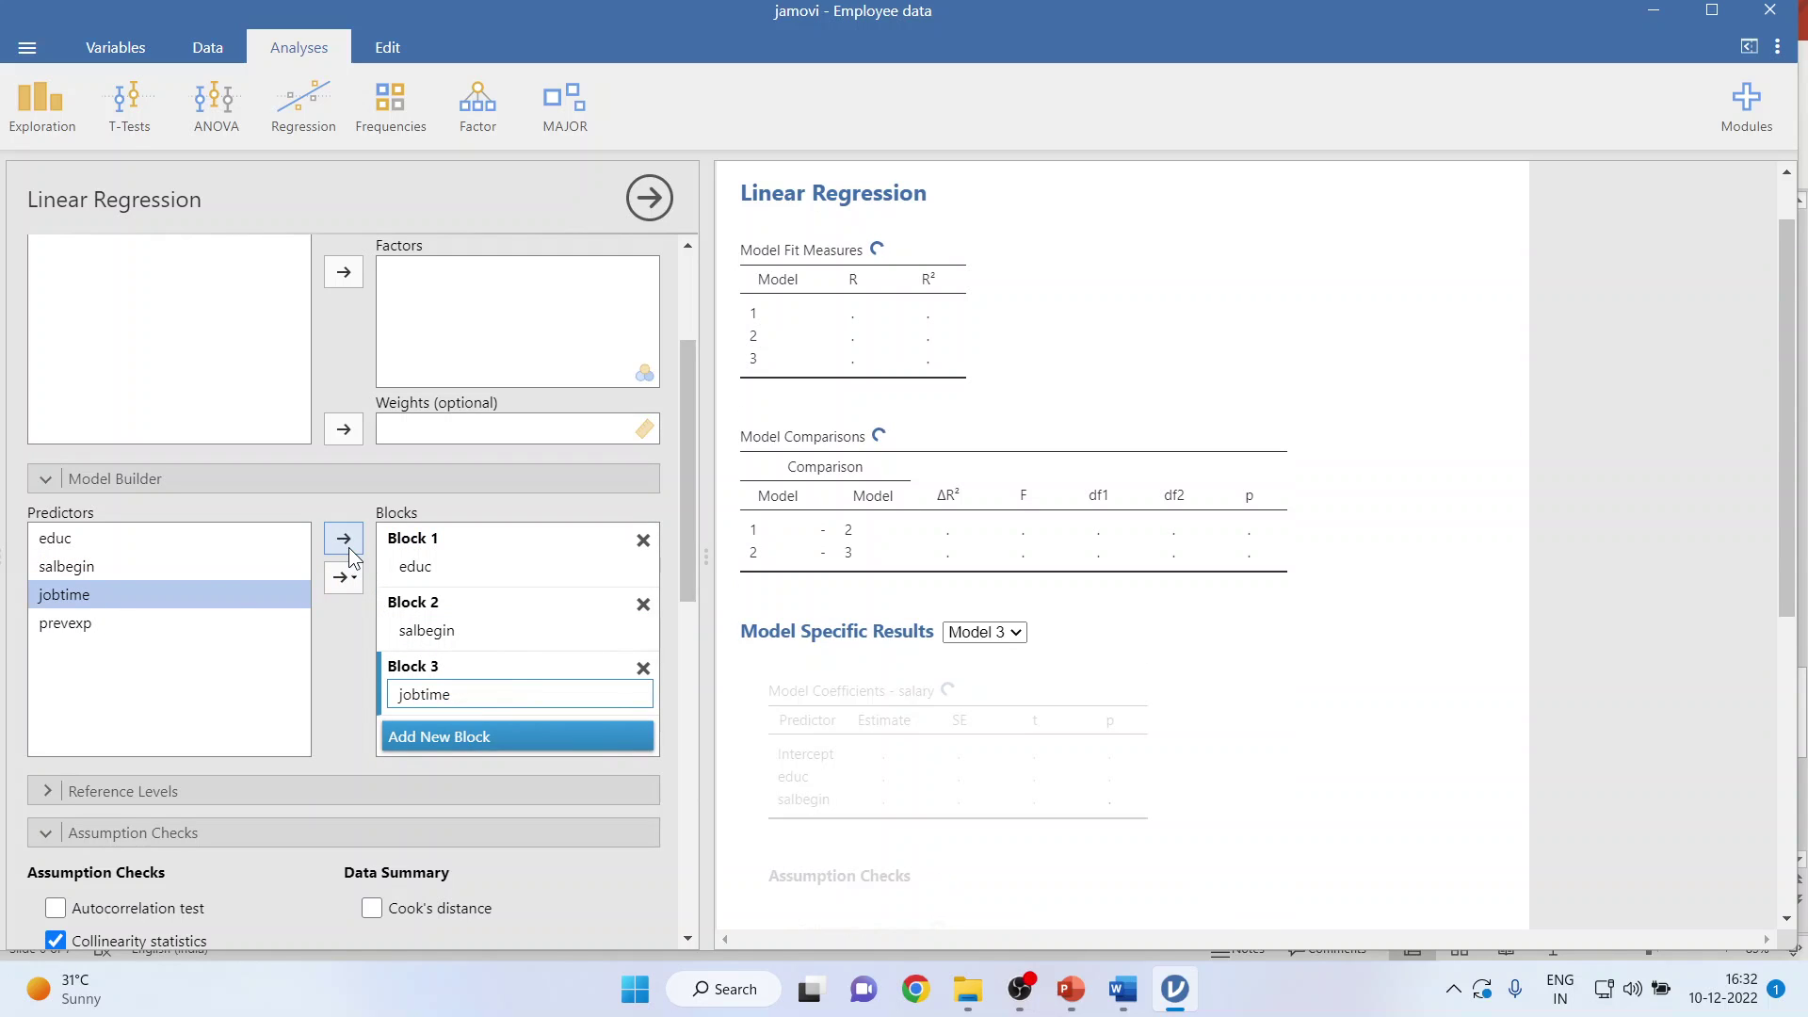
pyautogui.click(488, 735)
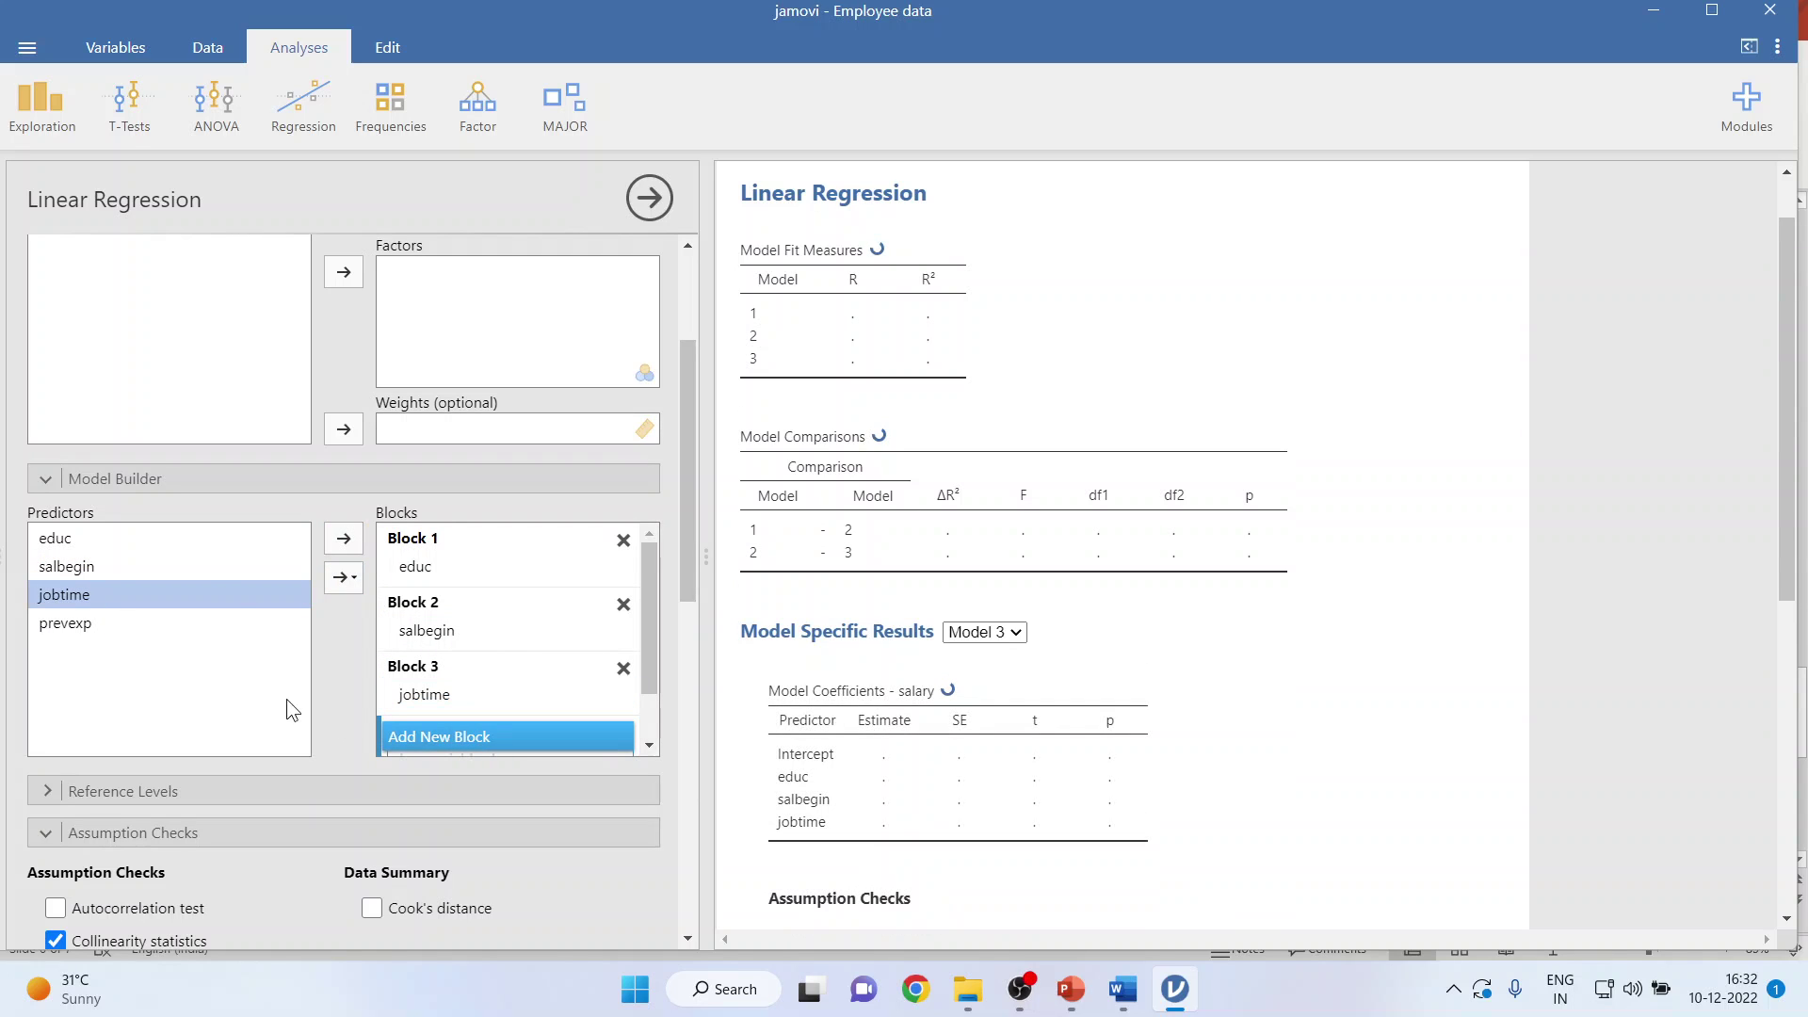
pyautogui.click(83, 623)
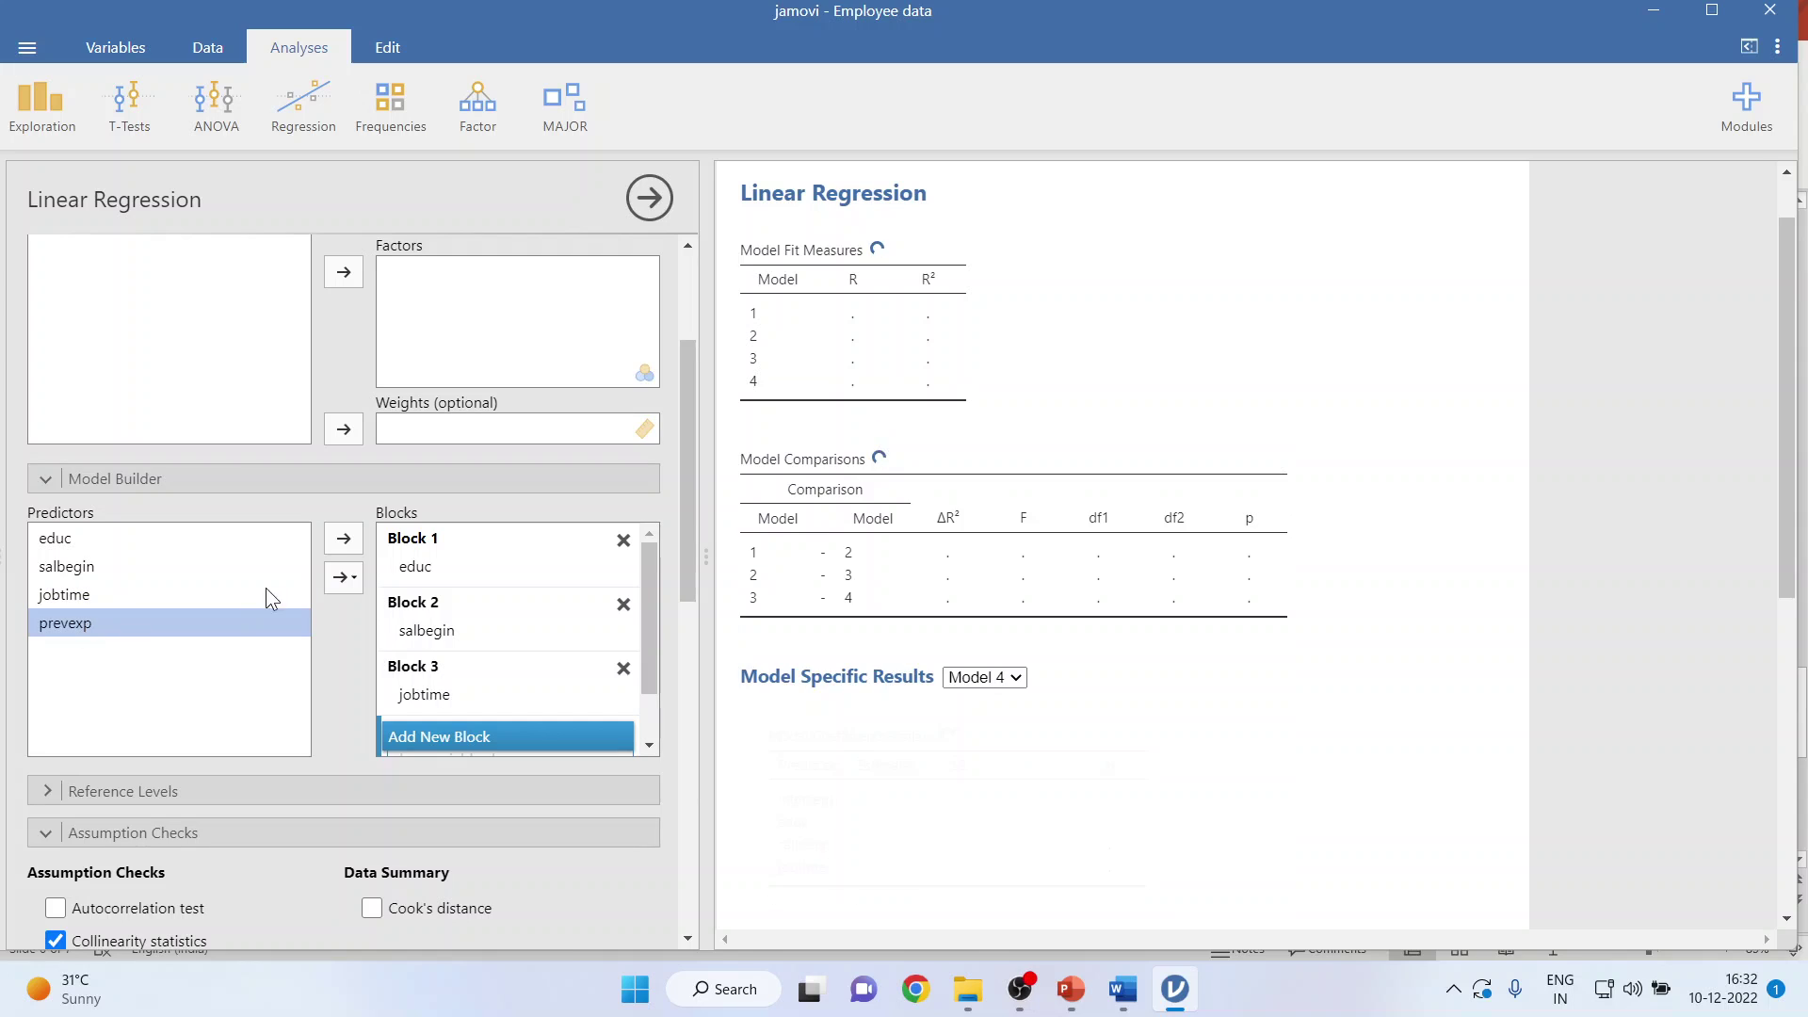
pyautogui.click(344, 541)
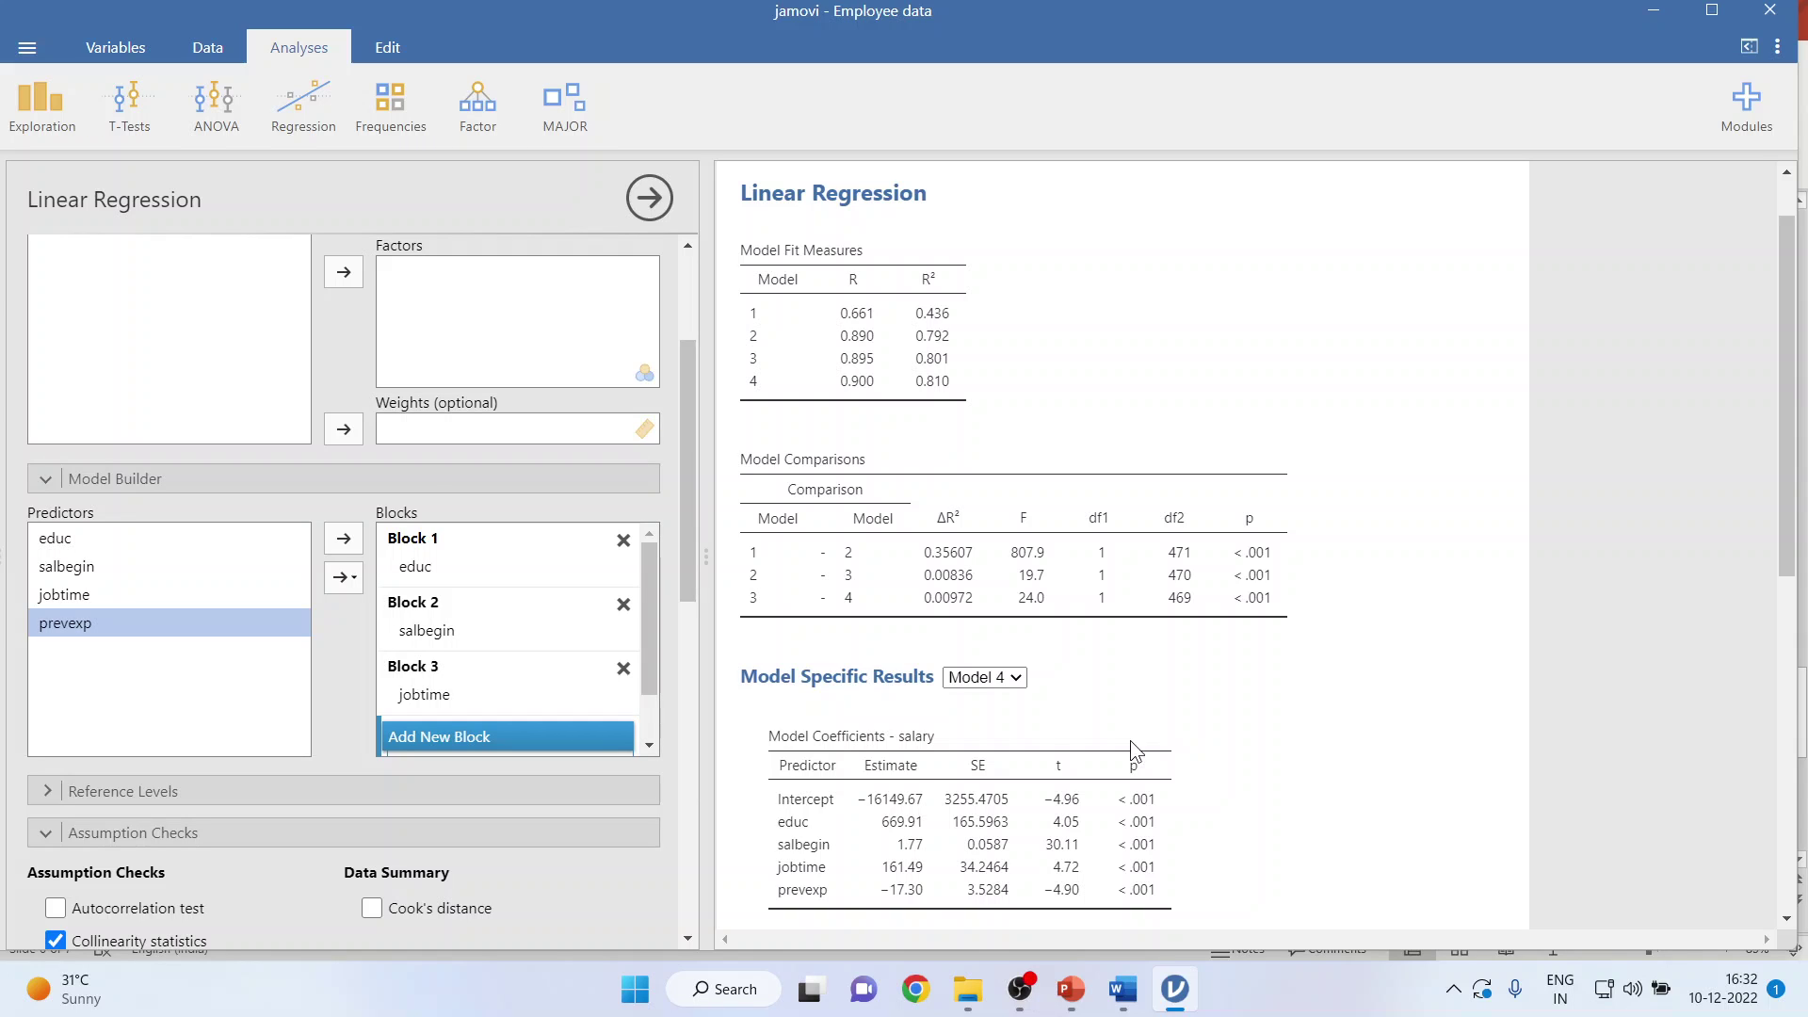
pyautogui.click(1015, 679)
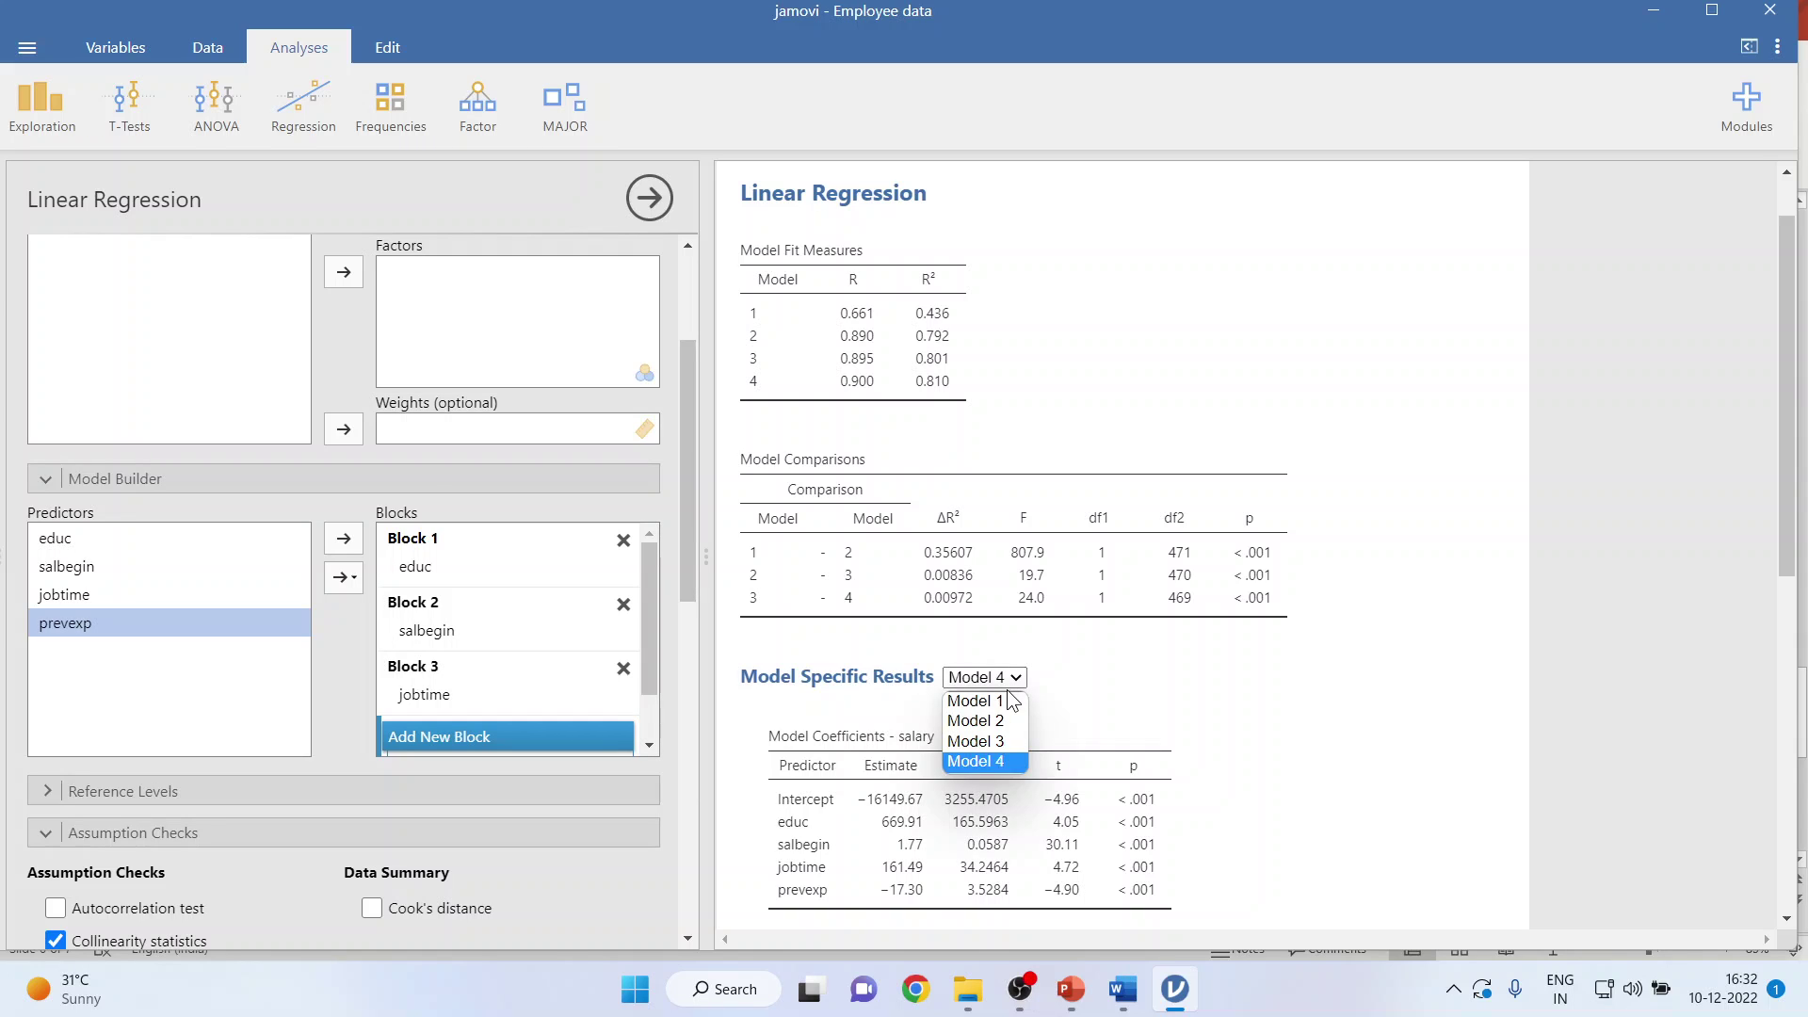
pyautogui.click(1006, 702)
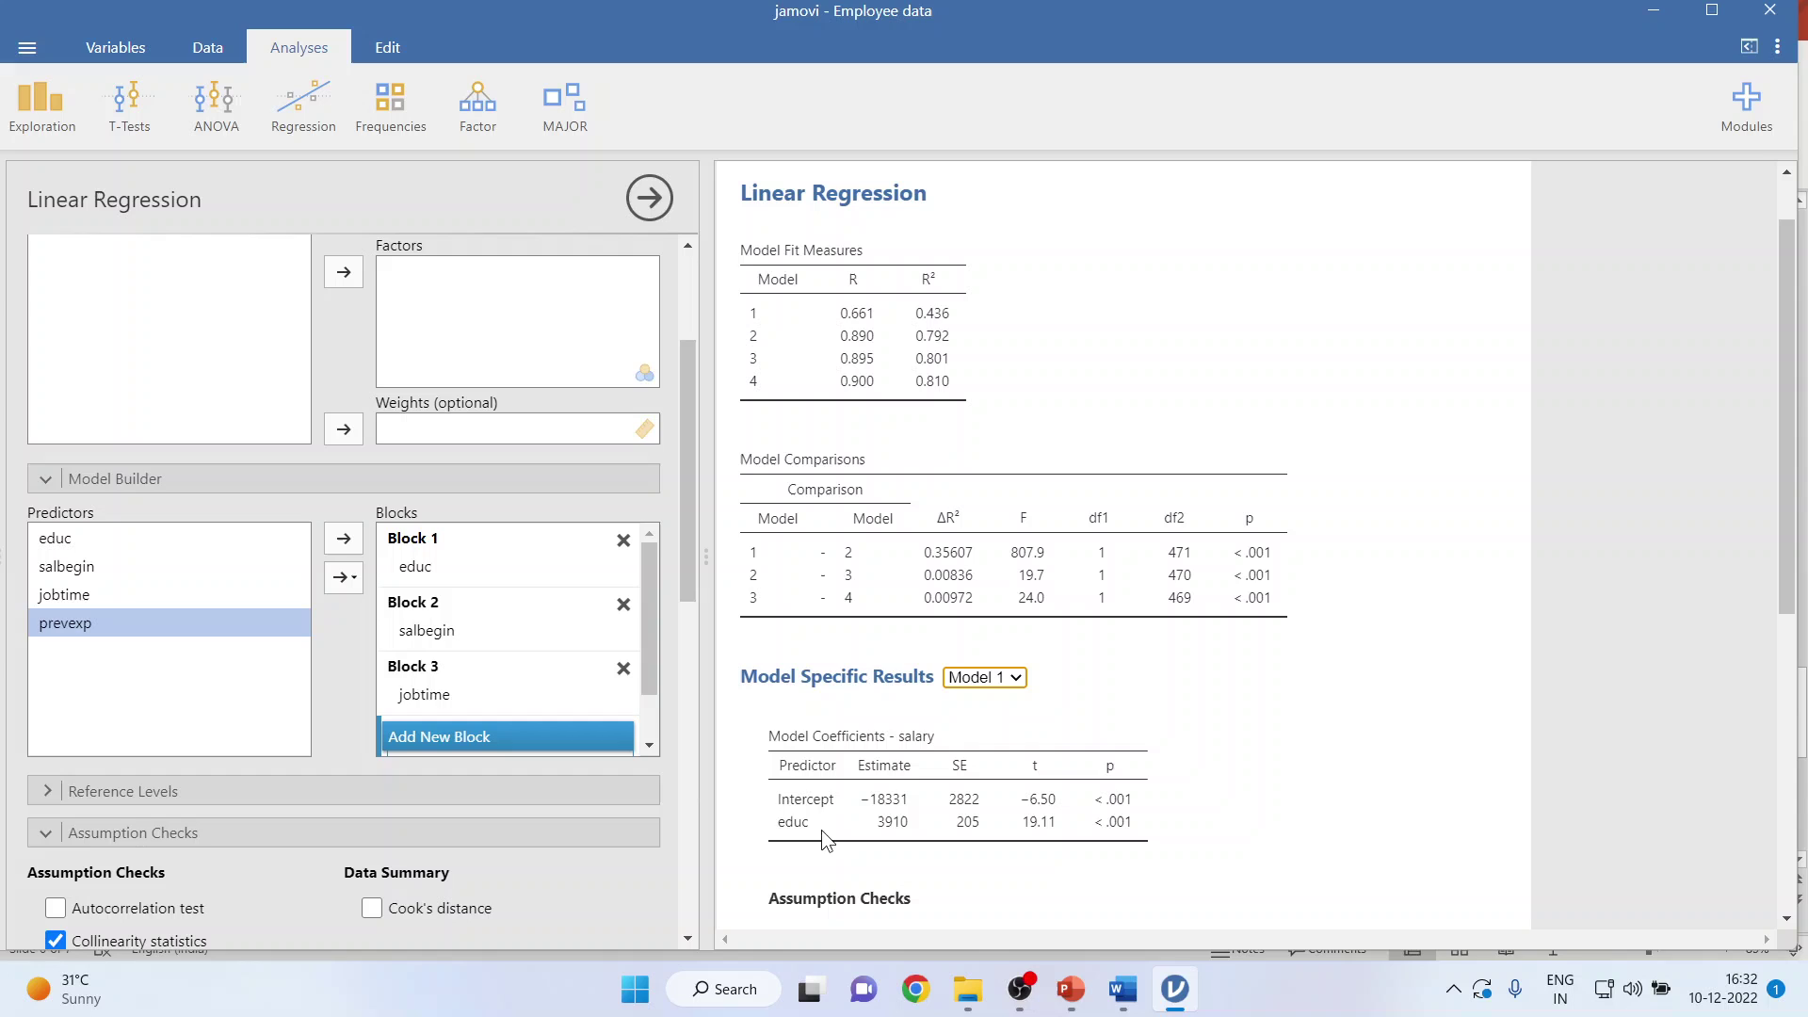
pyautogui.click(996, 678)
pyautogui.click(1000, 720)
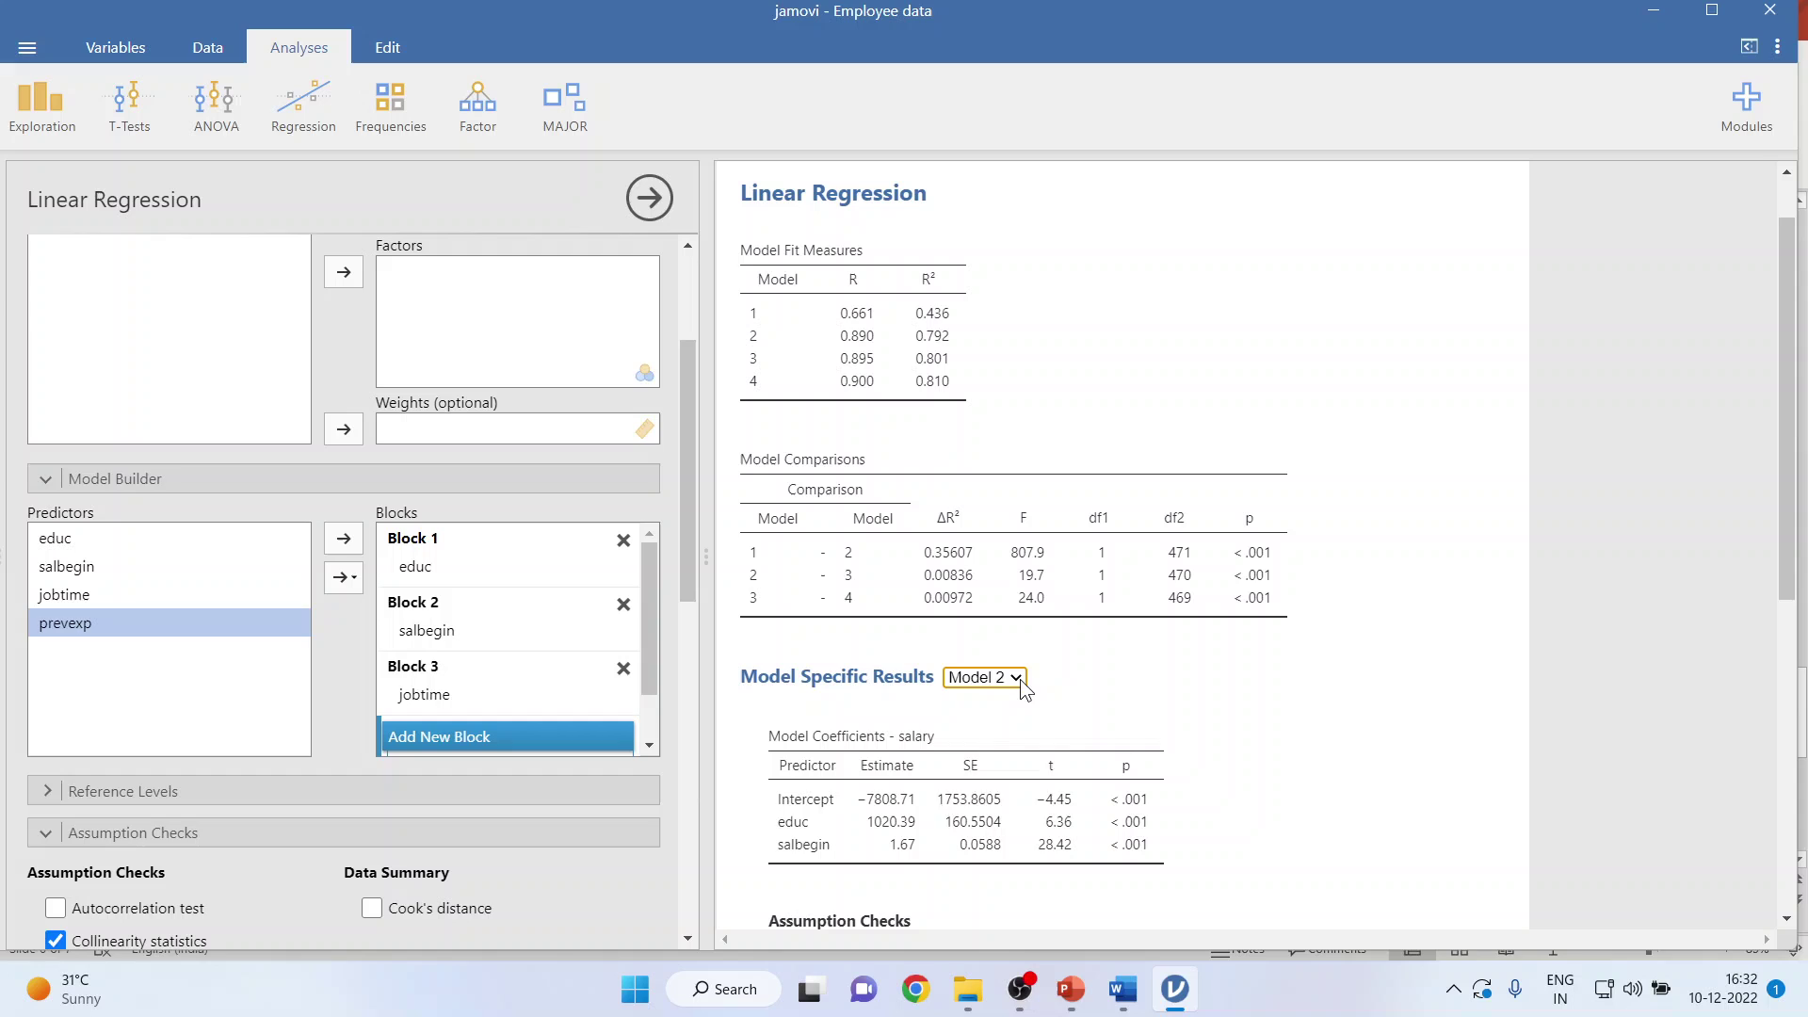
pyautogui.click(1020, 680)
pyautogui.click(1009, 738)
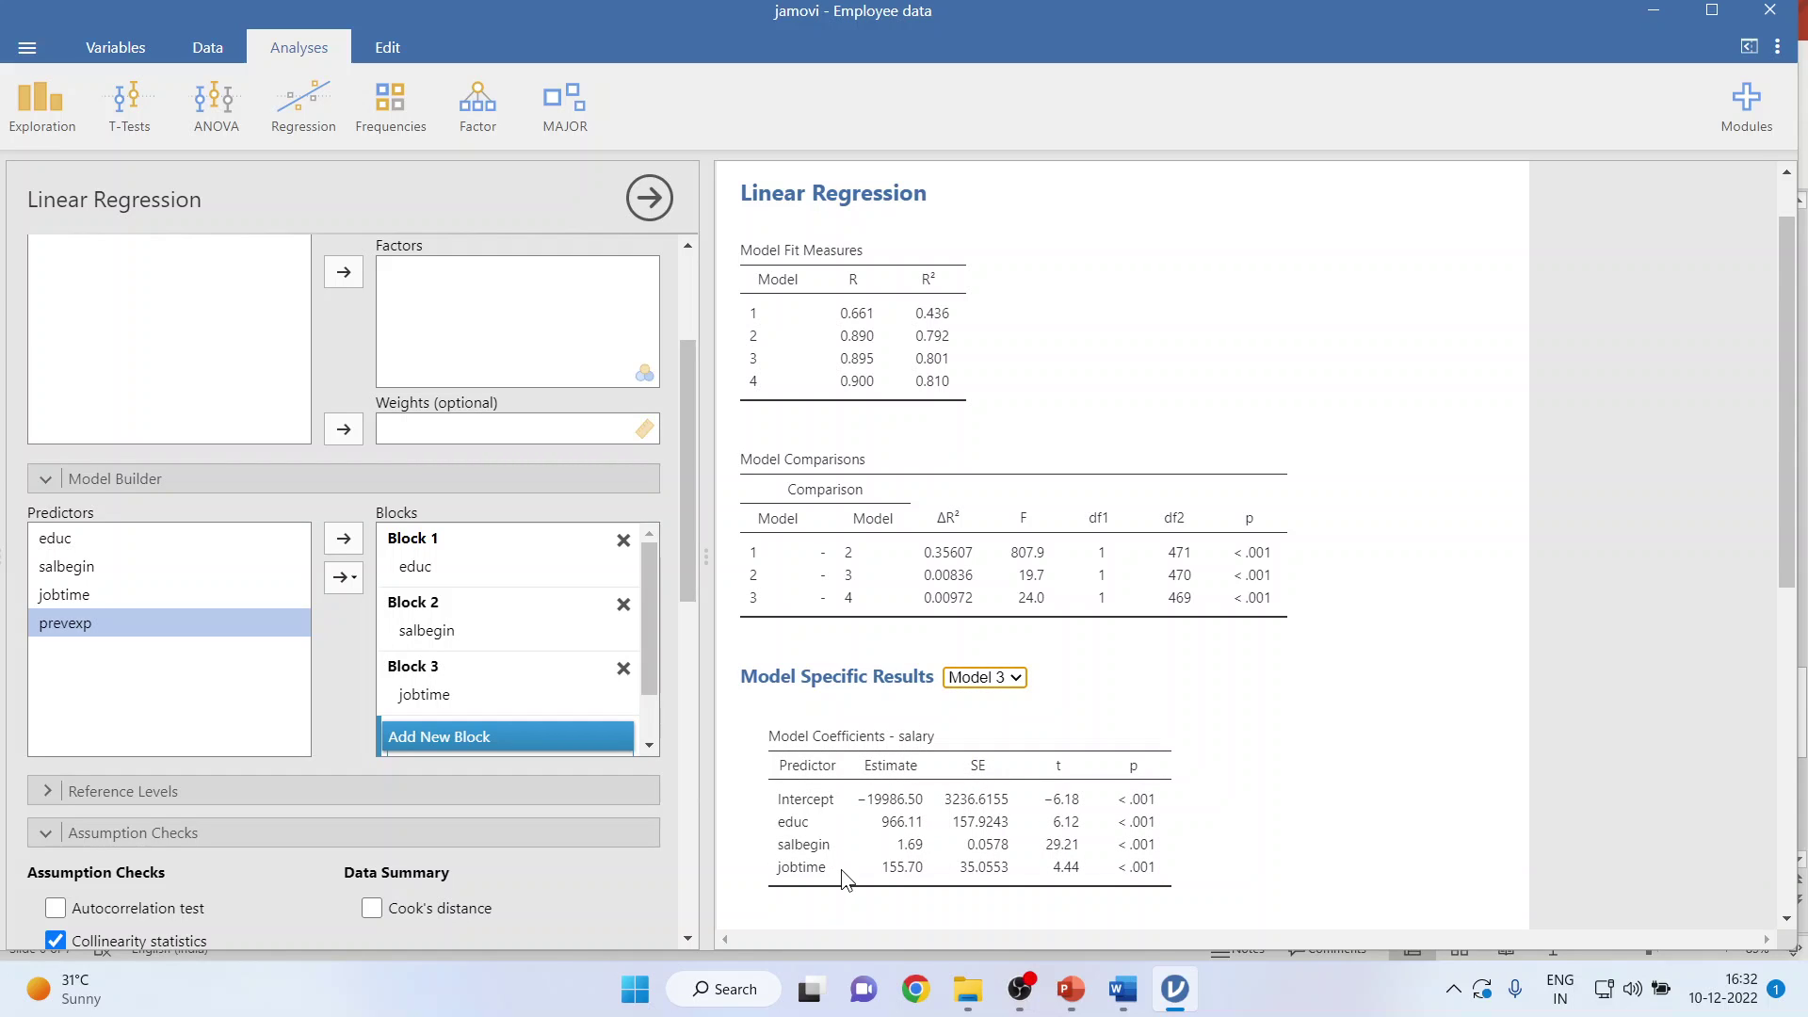
pyautogui.click(1011, 680)
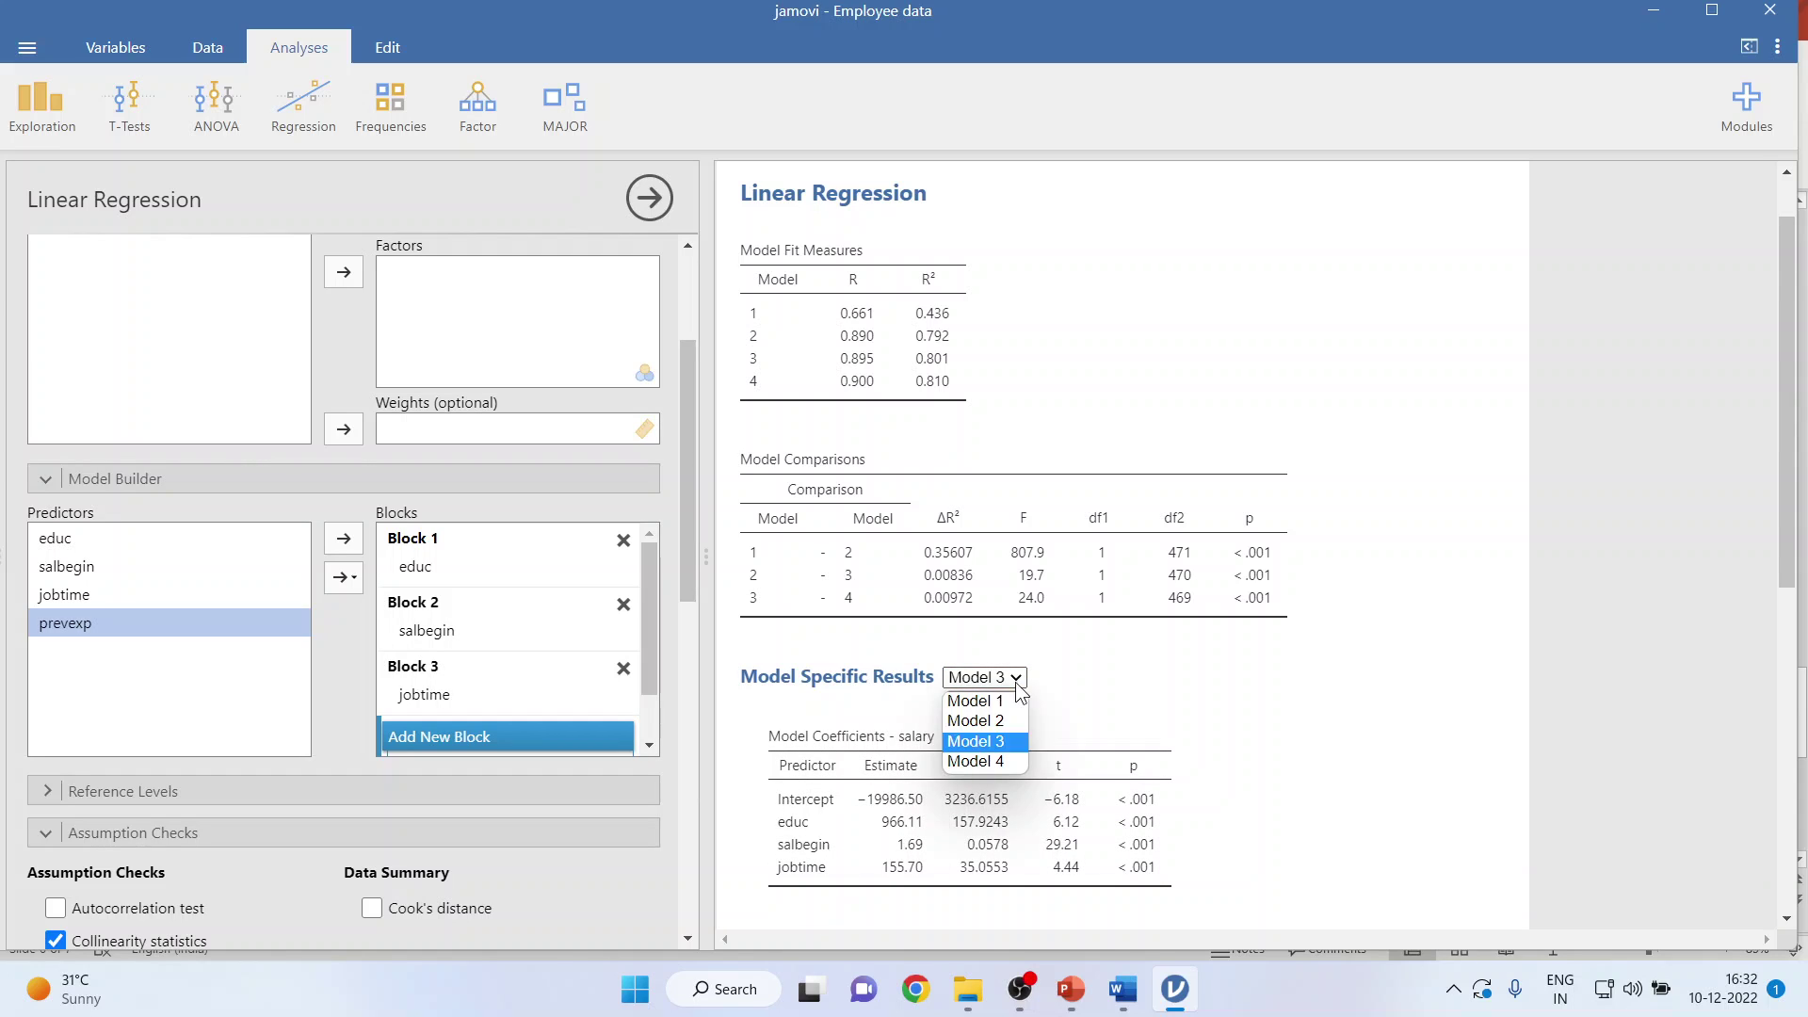
pyautogui.click(1013, 763)
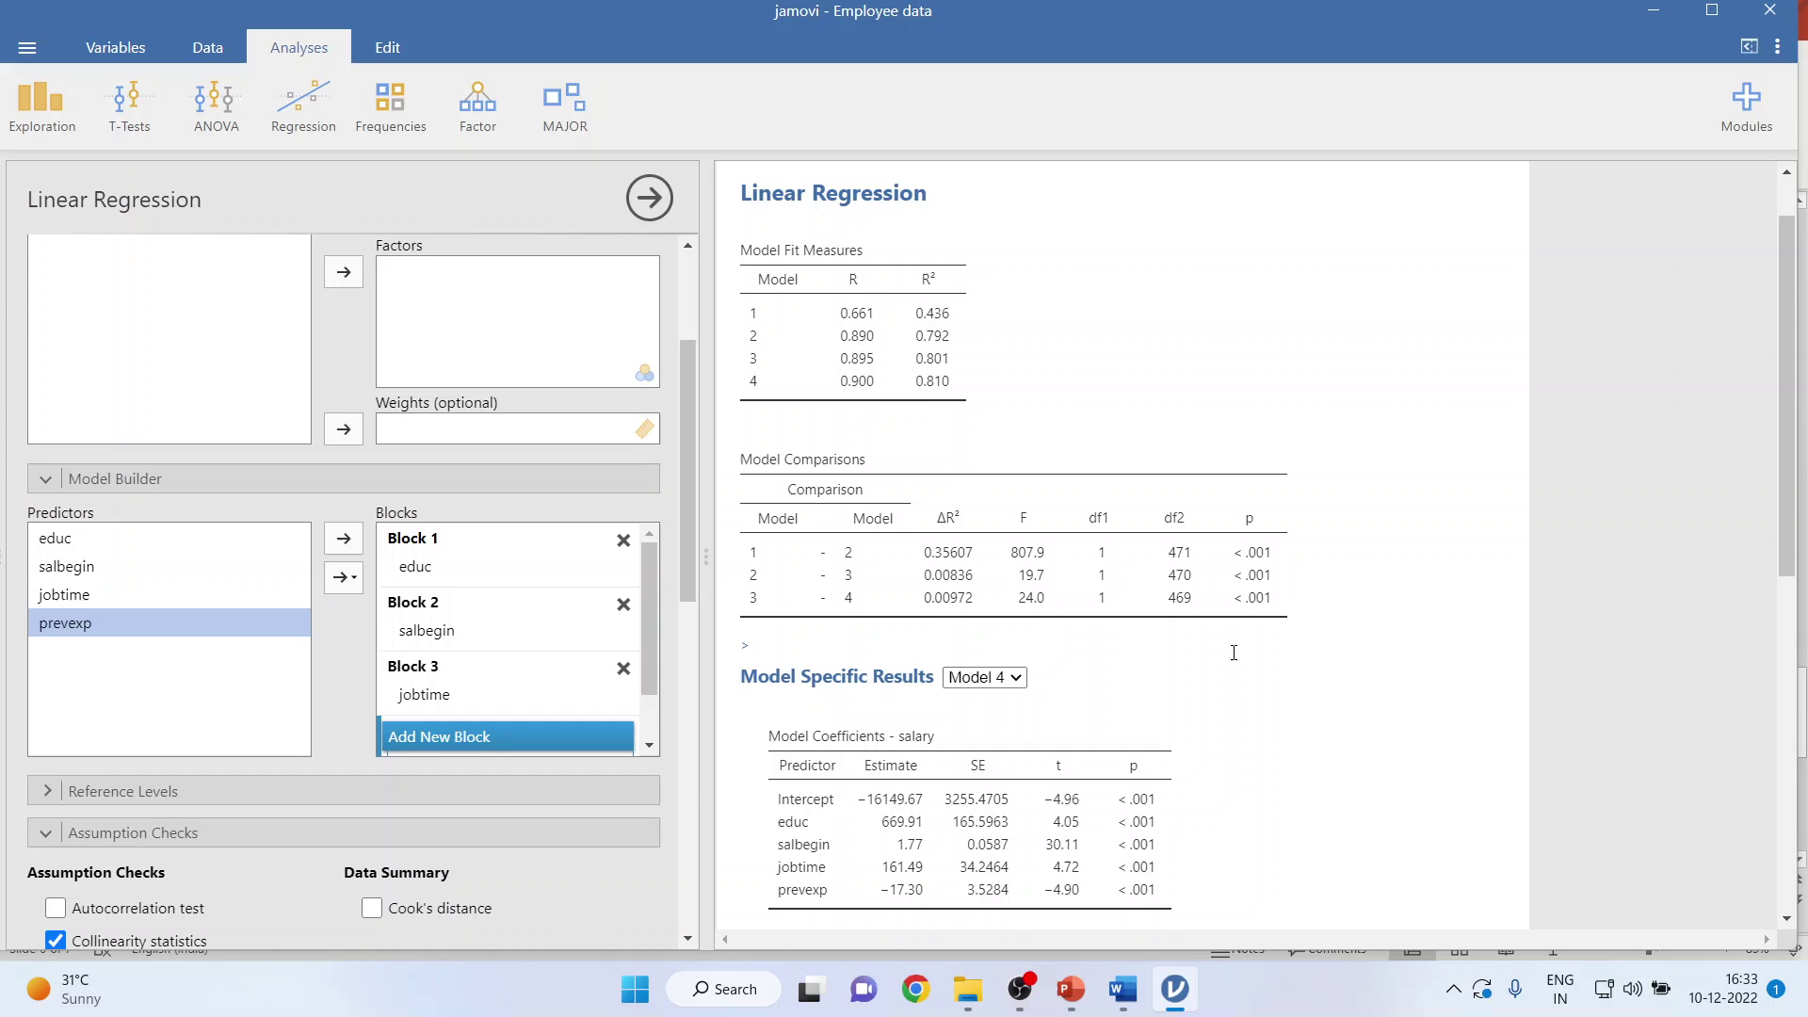
# Scroll to the Model Fit options and results showing AIC for the four models.
pyautogui.scroll(-4, 1262, 735)
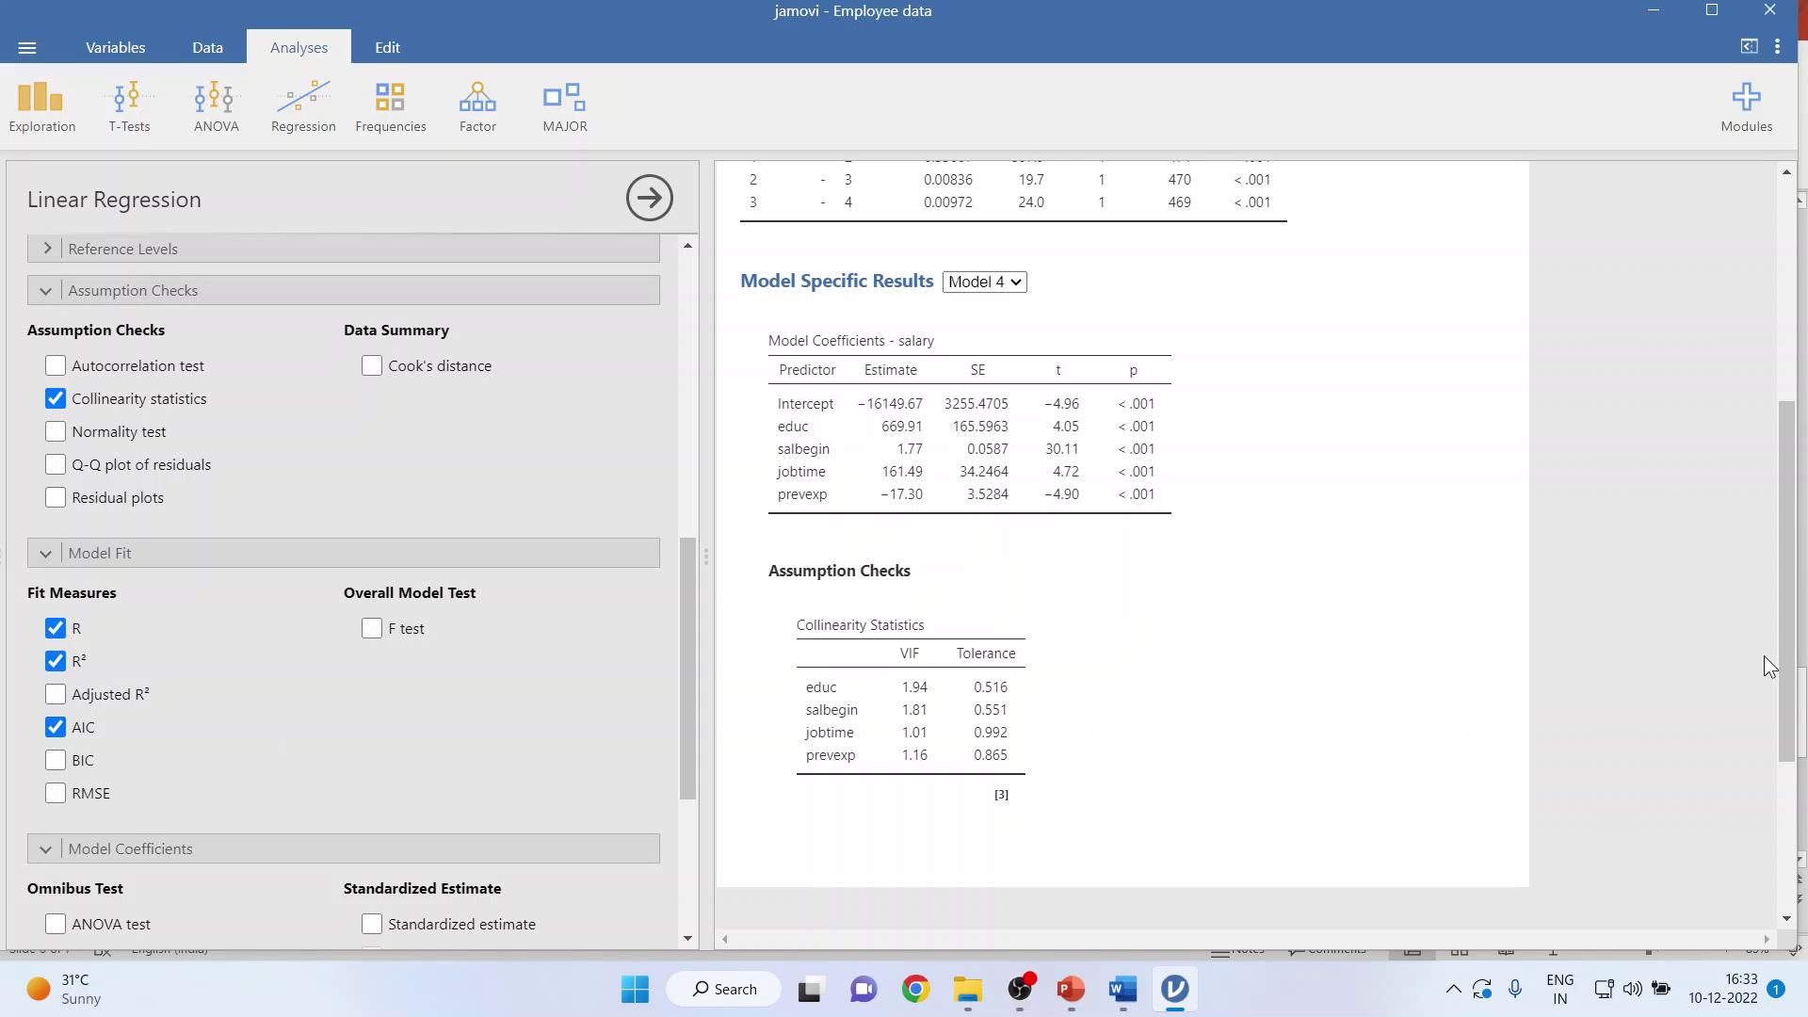
pyautogui.moveTo(1794, 659); pyautogui.dragTo(1796, 377)
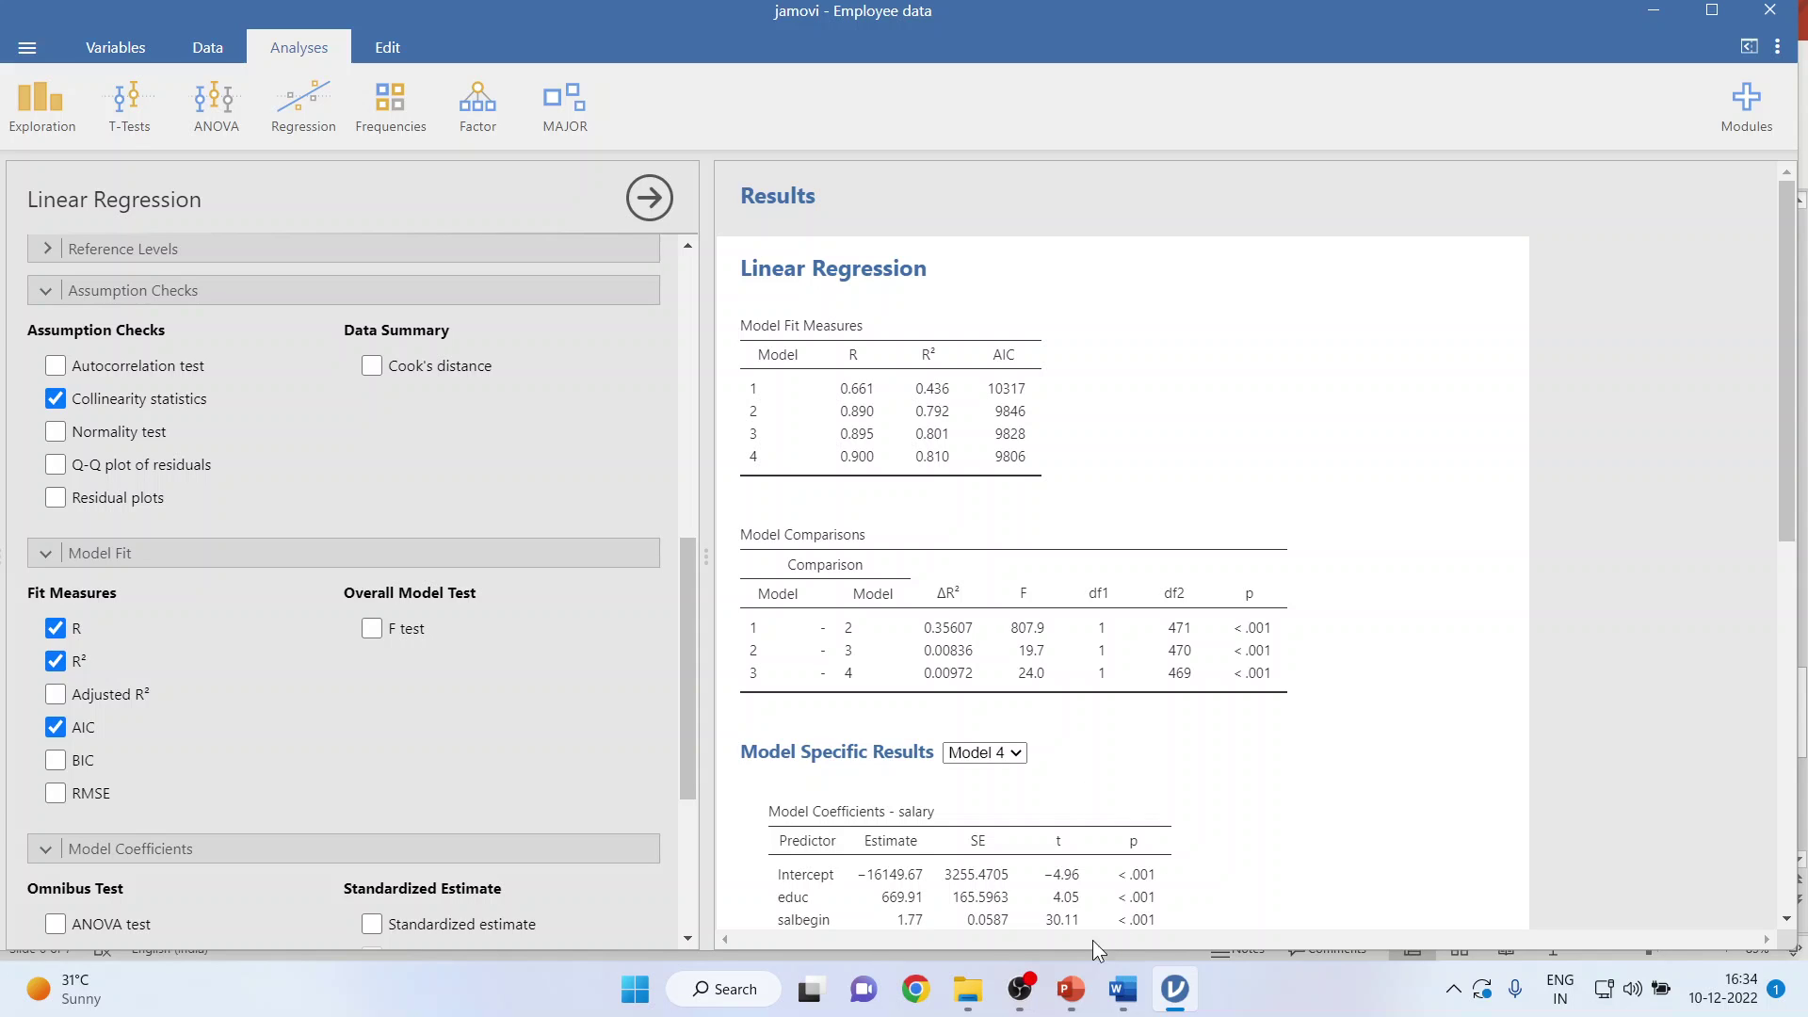
# Switch to PowerPoint's Multicollinearity slide, slide 6 of 7.
pyautogui.click(1071, 989)
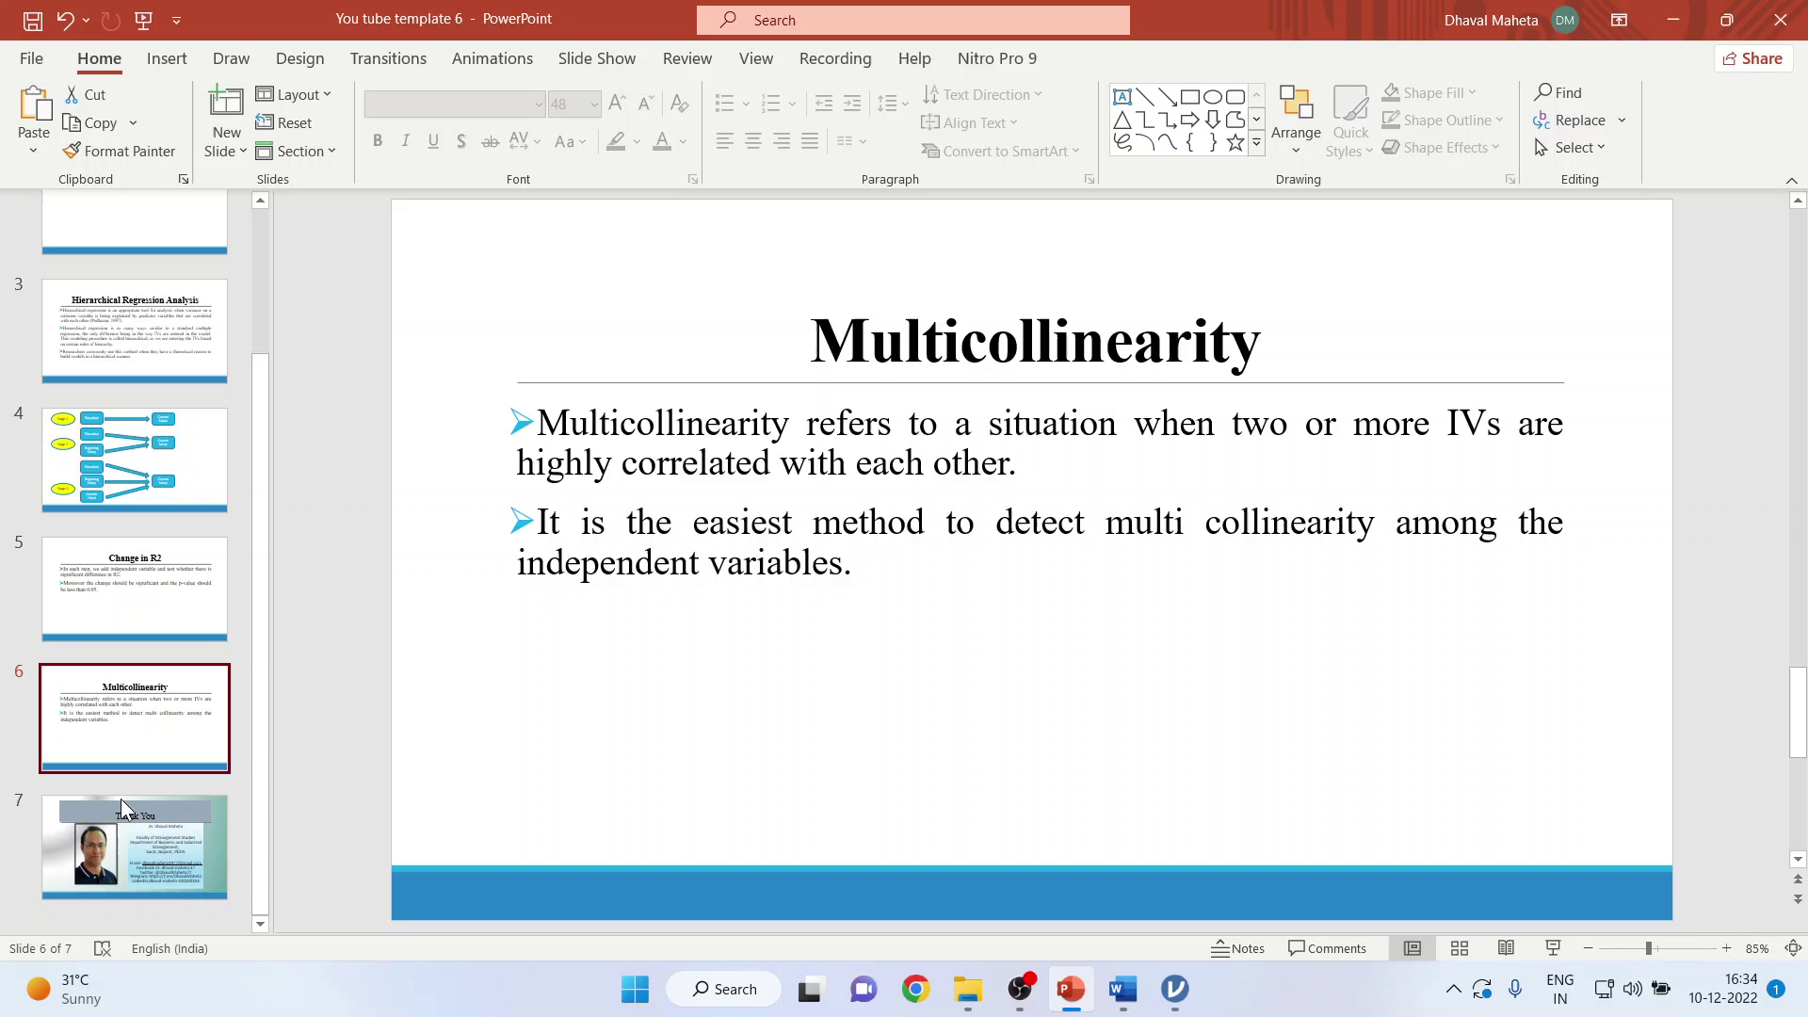